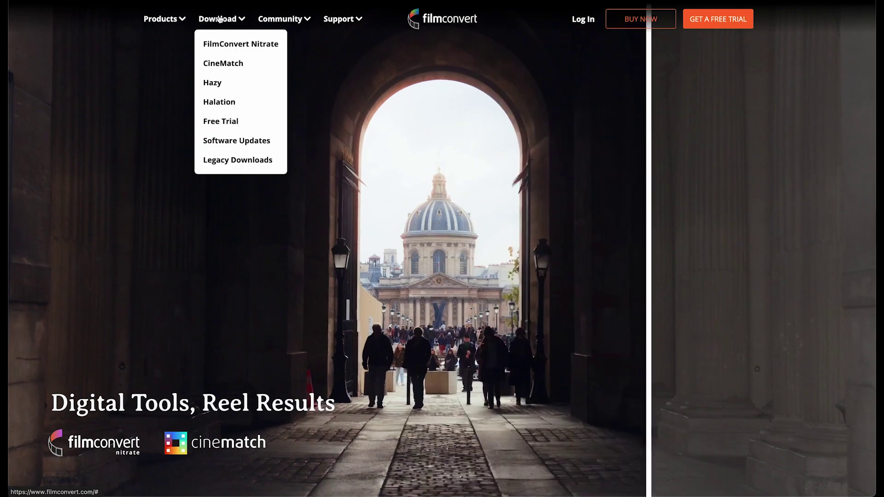
- Go to FilmConvert's Hazy download page and pick Final Cut Pro as the editing platform
left_click(213, 78)
scroll(267, 173, "down", 1)
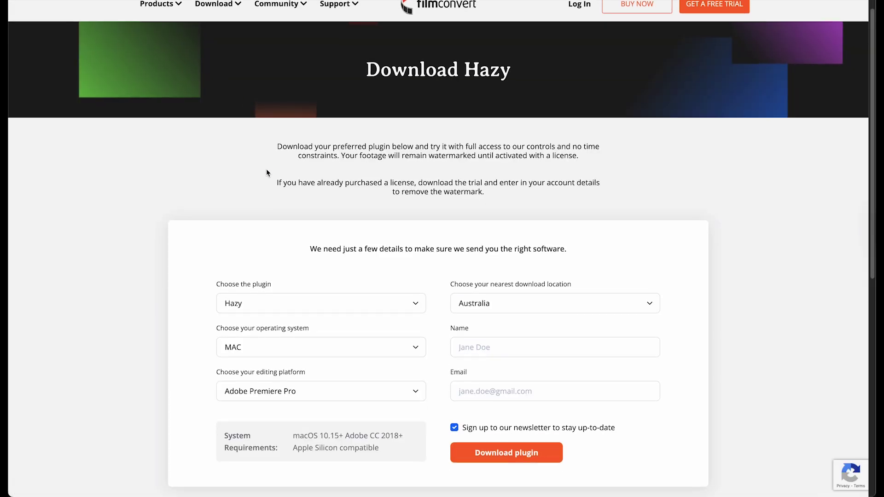
scroll(267, 172, "down", 3)
left_click(272, 274)
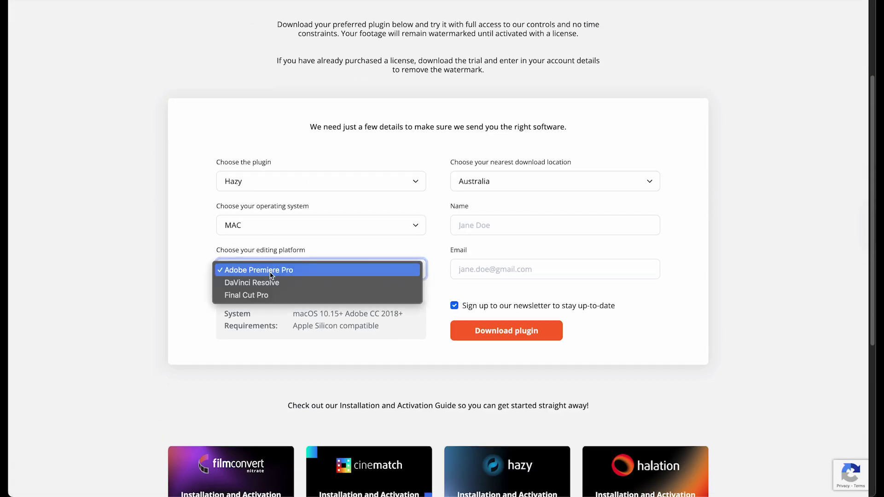
left_click(269, 295)
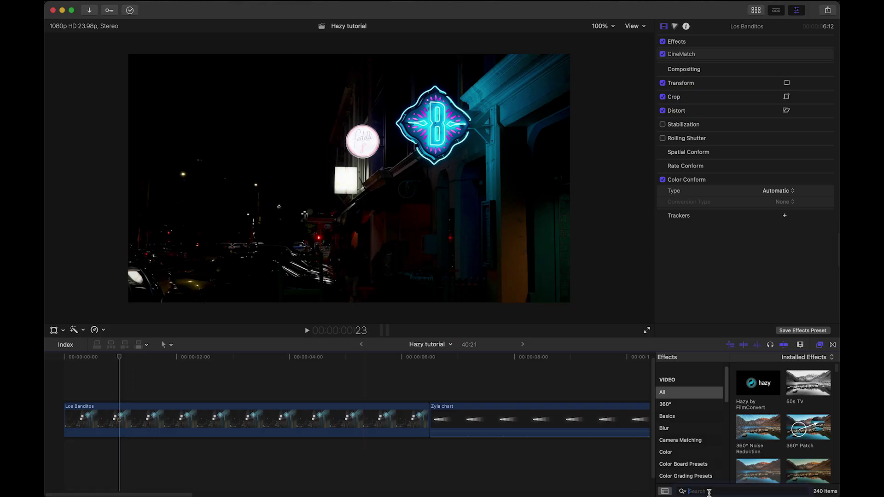
- Find Hazy by searching 'Ha', drop it on Los Banditos, and move it above CineMatch
left_click(710, 492)
type("Hazy")
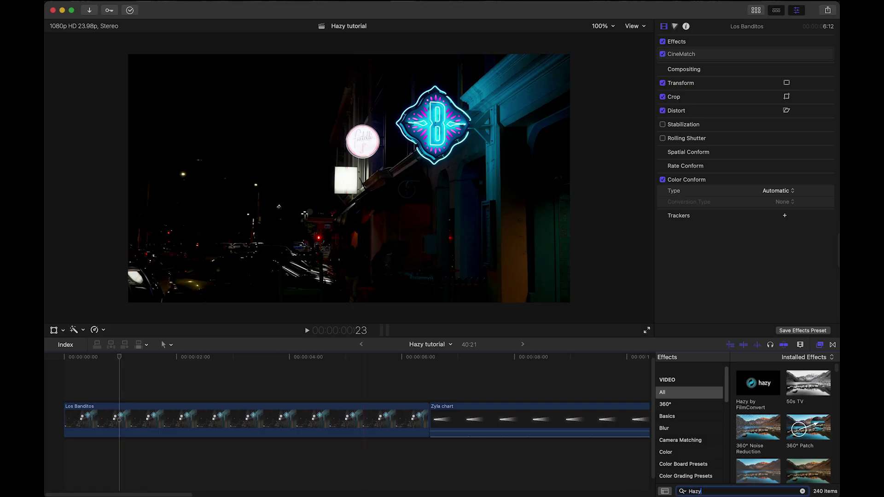
left_click_drag(768, 389, 226, 421)
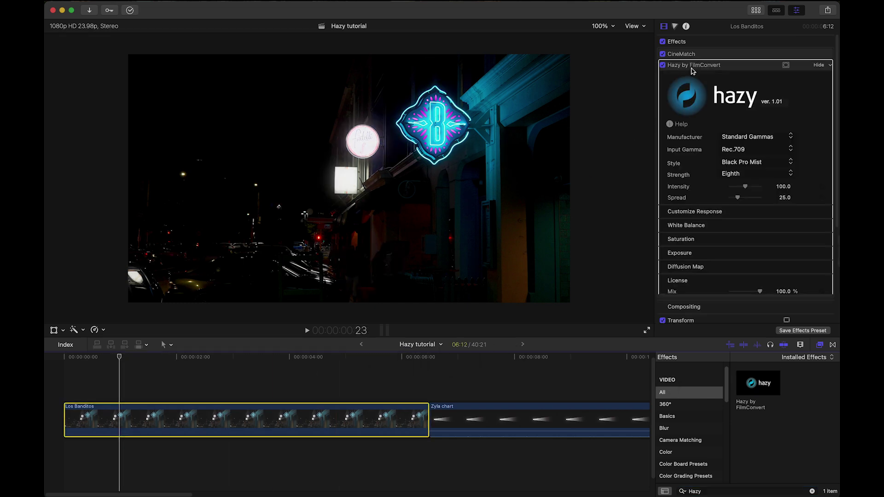
left_click_drag(694, 66, 692, 52)
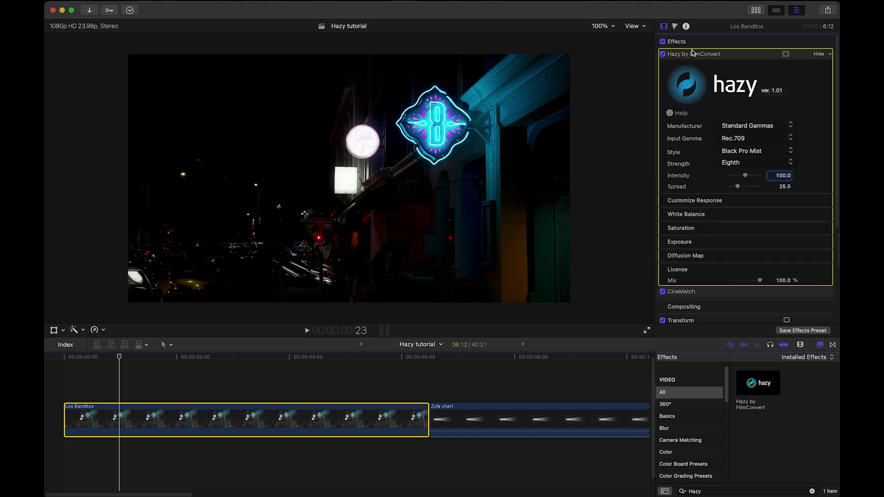
- Set the Hazy Manufacturer to Sony and the Input Gamma to S-Log3
left_click(746, 126)
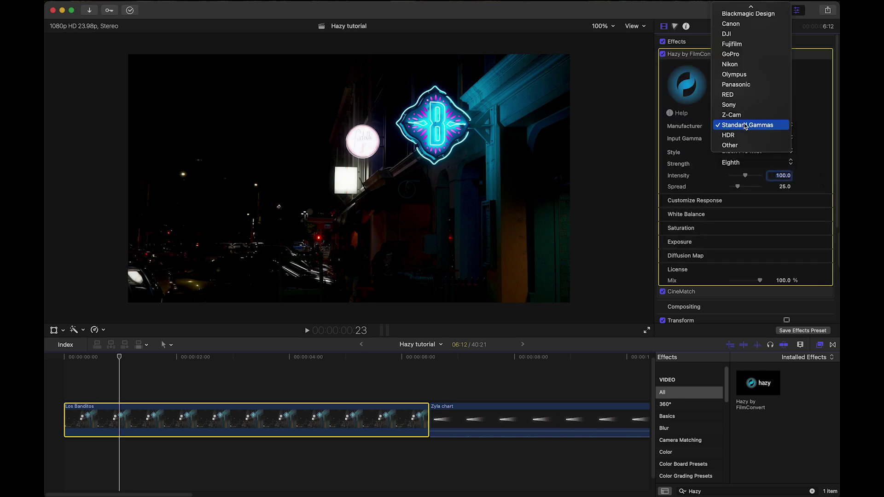
left_click(744, 104)
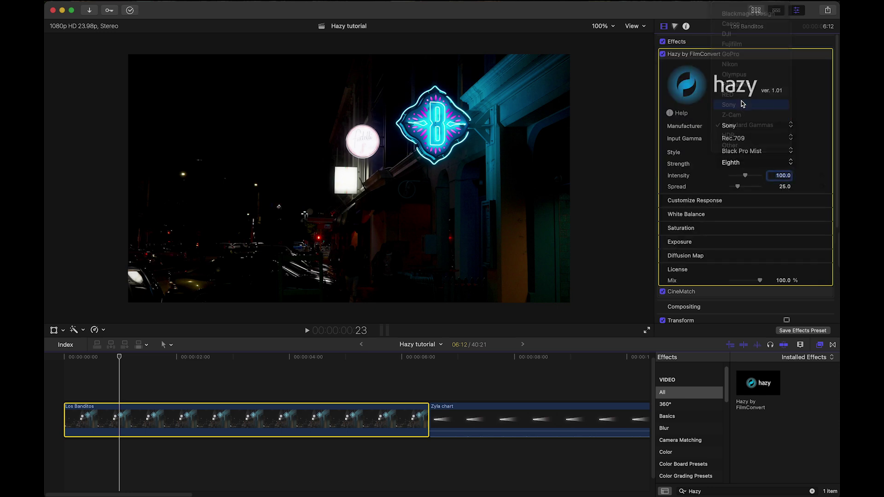
left_click(739, 138)
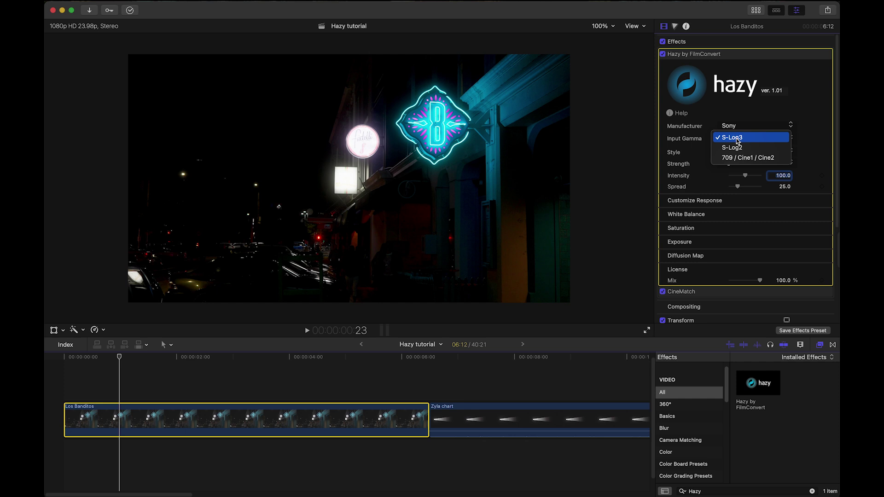
left_click(737, 138)
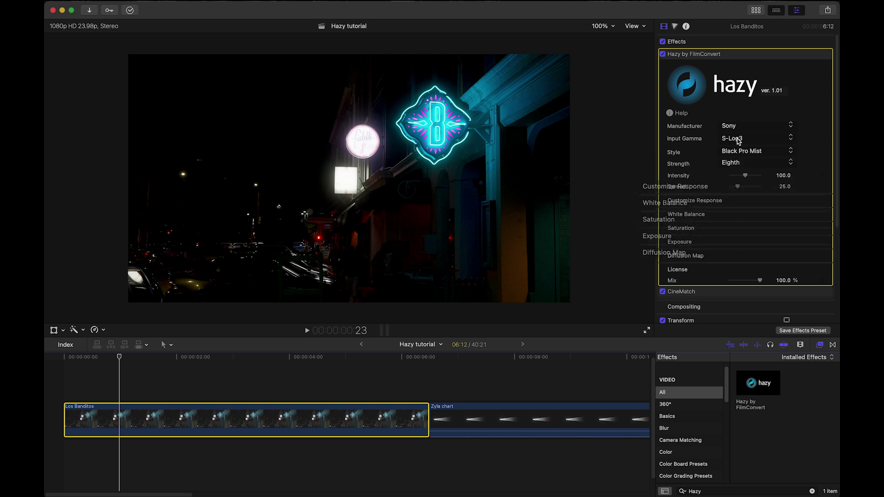
left_click(736, 127)
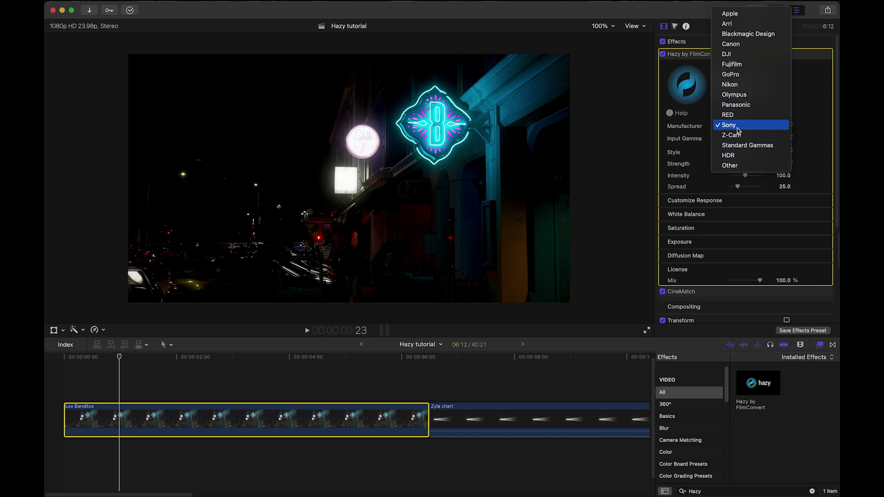
left_click(738, 129)
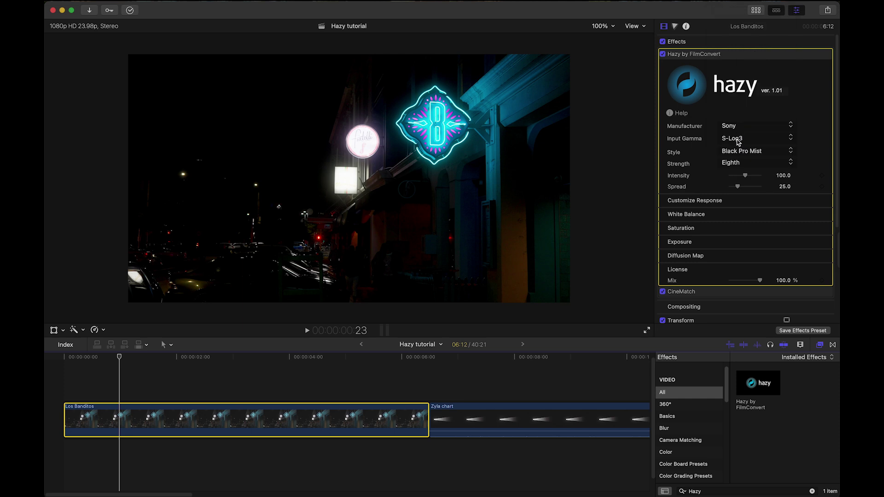
left_click(738, 139)
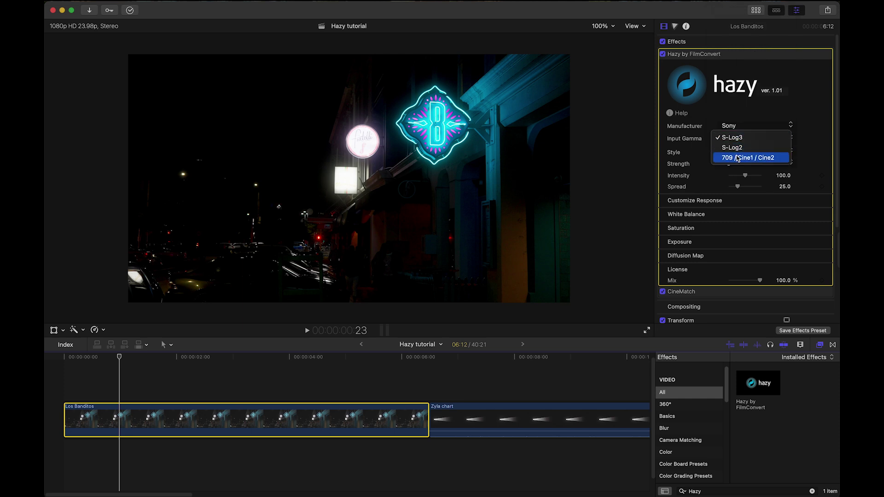
left_click(738, 137)
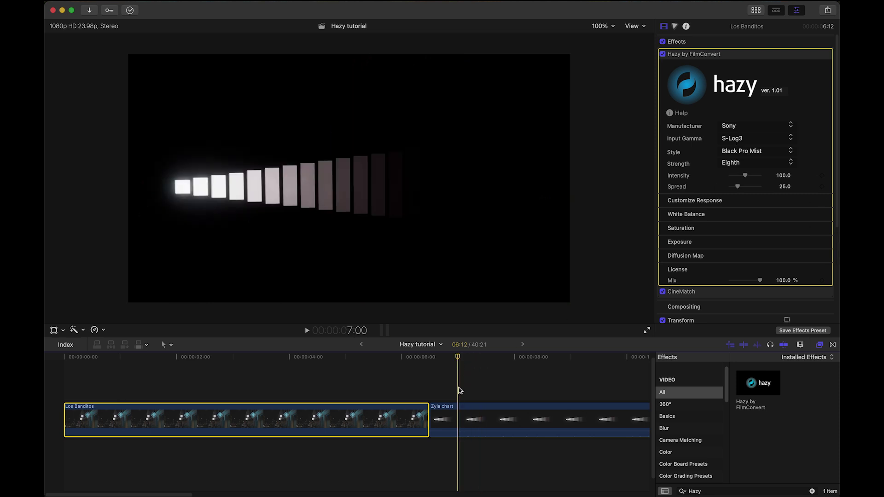
- On the Zyla chart clip, preview the Bloom, Diffusion and Smoke Hazy styles, then settle on Pro Mist
left_click(460, 413)
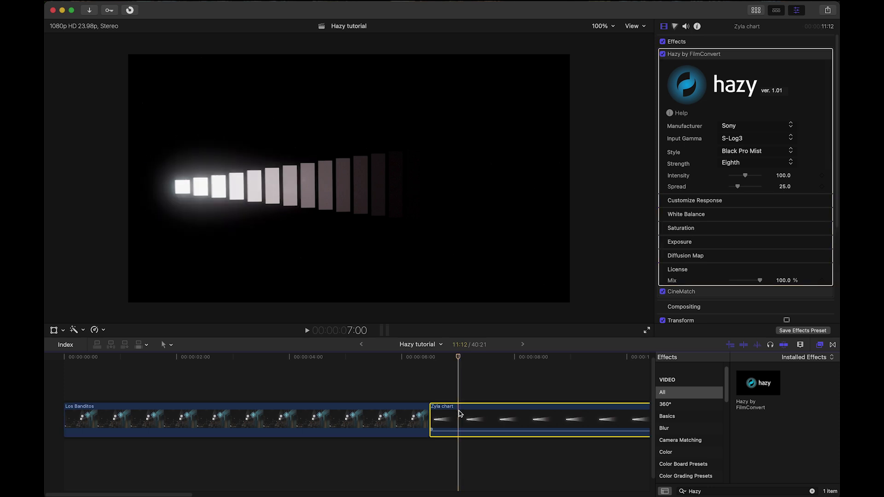
left_click(739, 151)
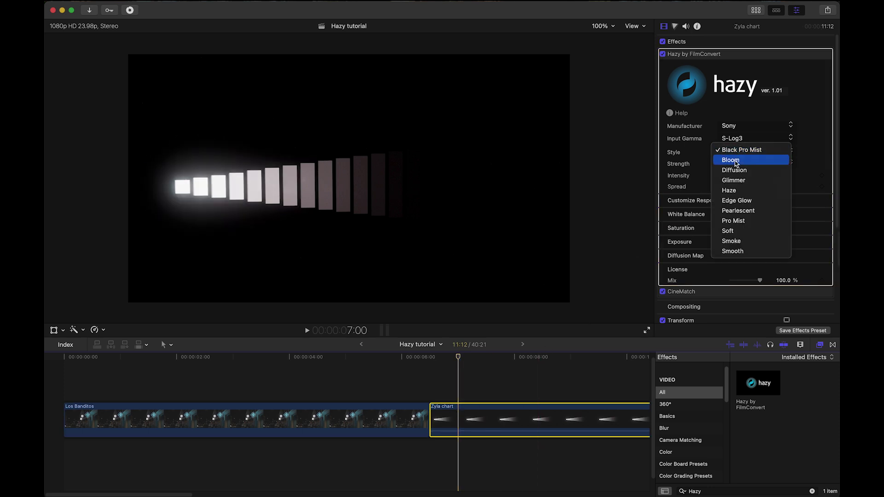
left_click(736, 161)
left_click(739, 153)
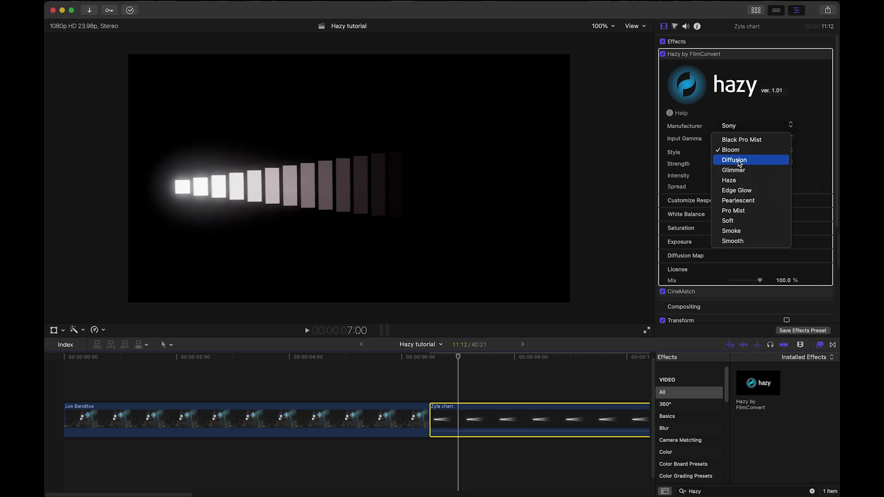
left_click(739, 163)
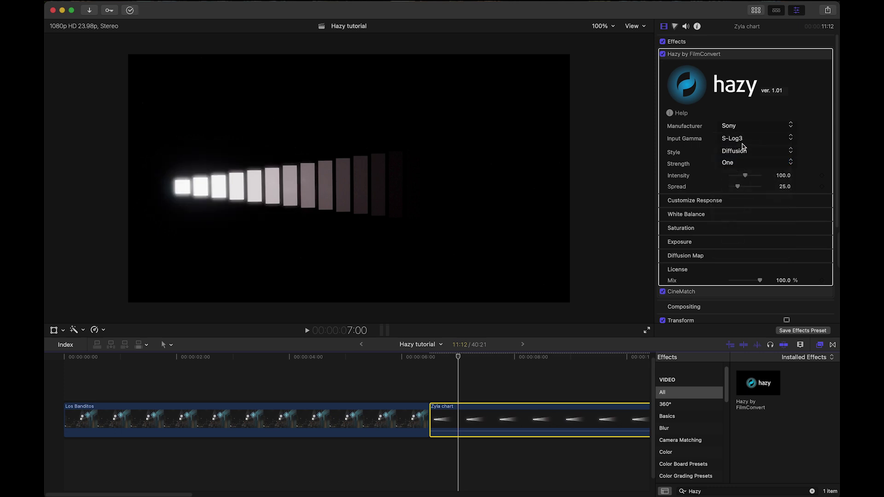
left_click(742, 149)
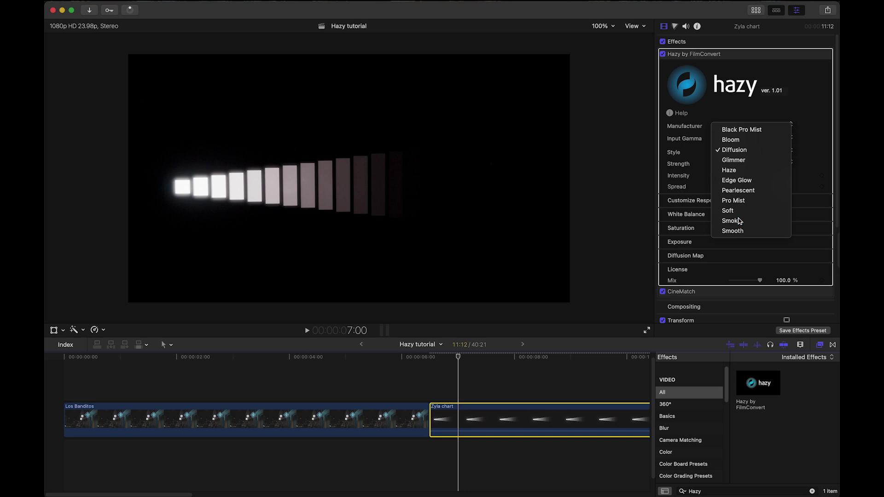
left_click(738, 221)
left_click(739, 152)
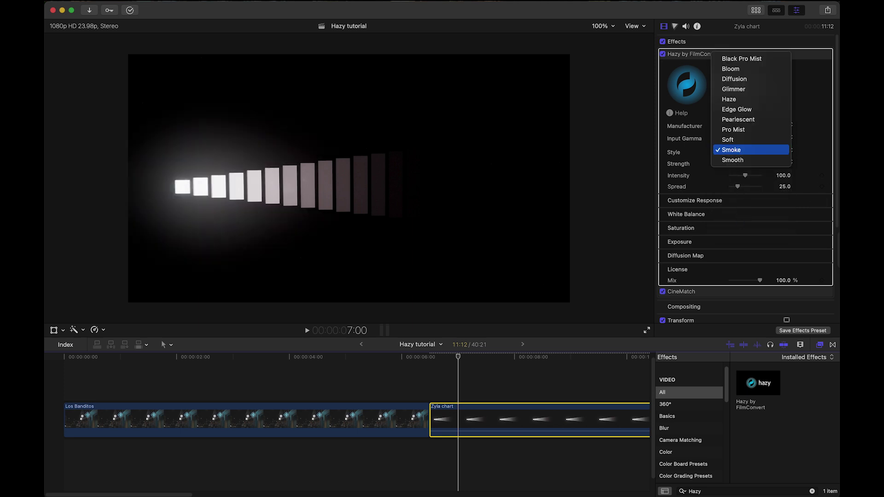
left_click(737, 139)
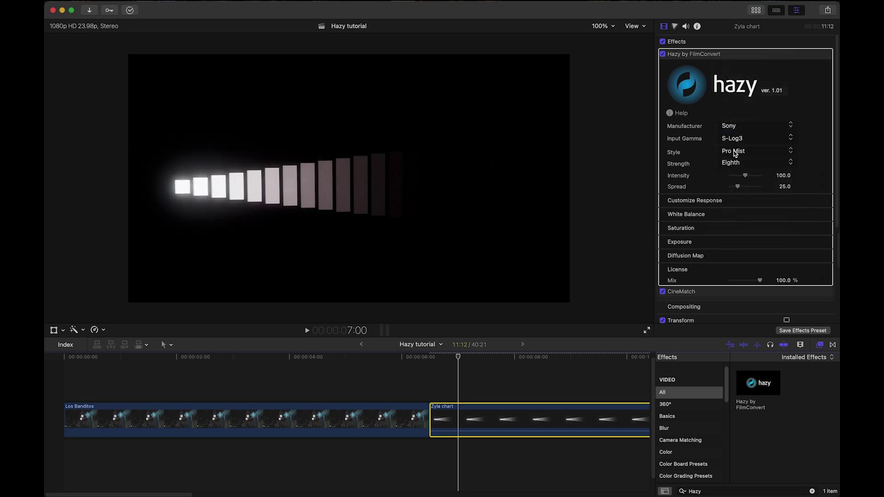
- Switch the chart's Hazy style back to Black Pro Mist at Quarter strength
left_click(735, 153)
left_click(736, 77)
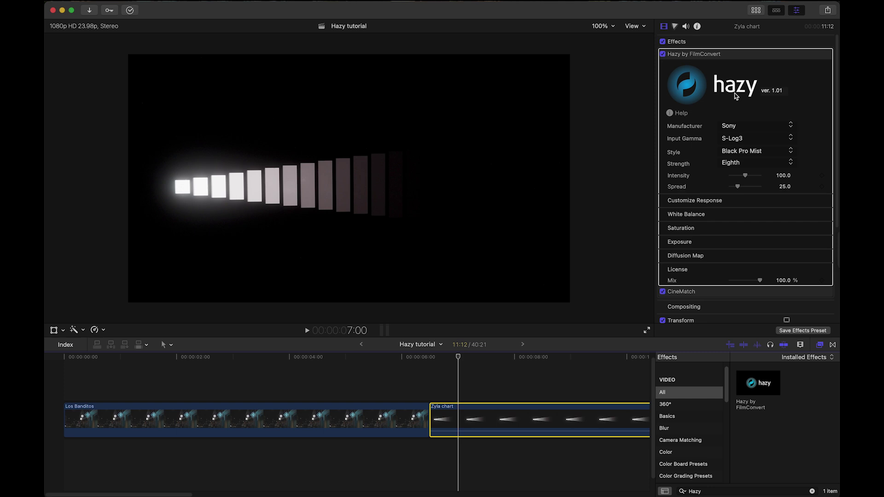
left_click(736, 167)
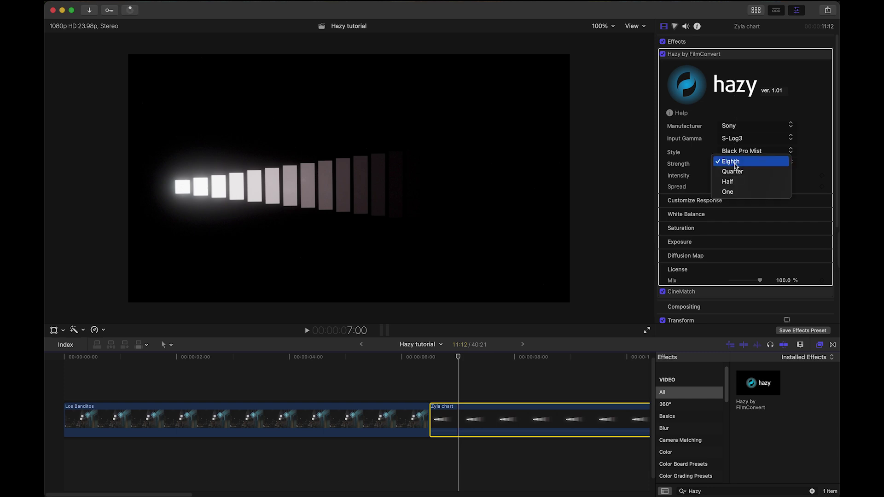
left_click(736, 172)
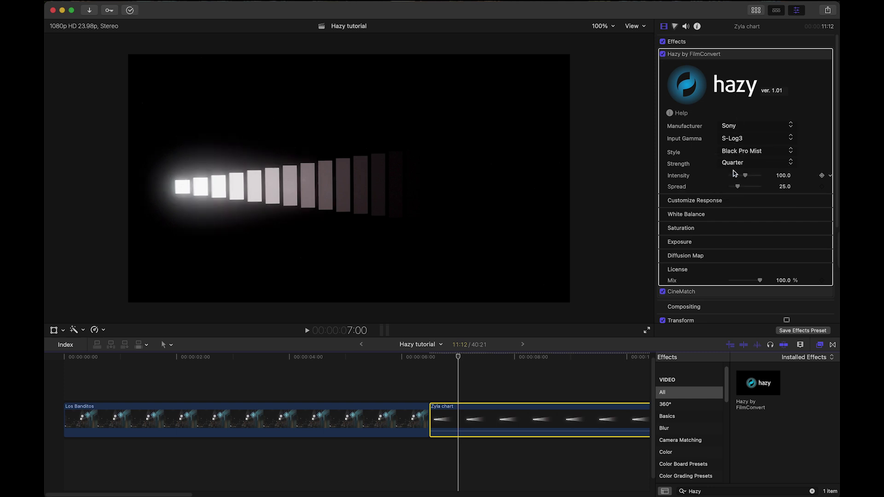
- Compare Half and One strengths, then return the chart's Hazy strength to Quarter
left_click(734, 165)
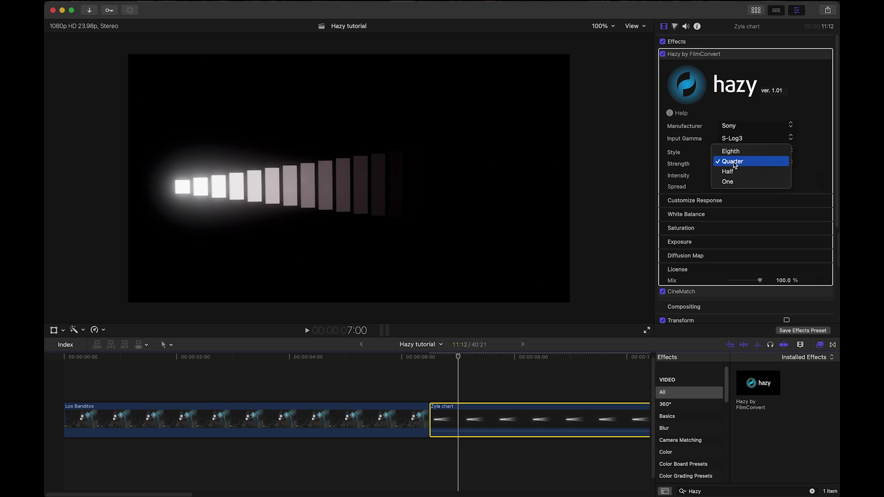
left_click(733, 173)
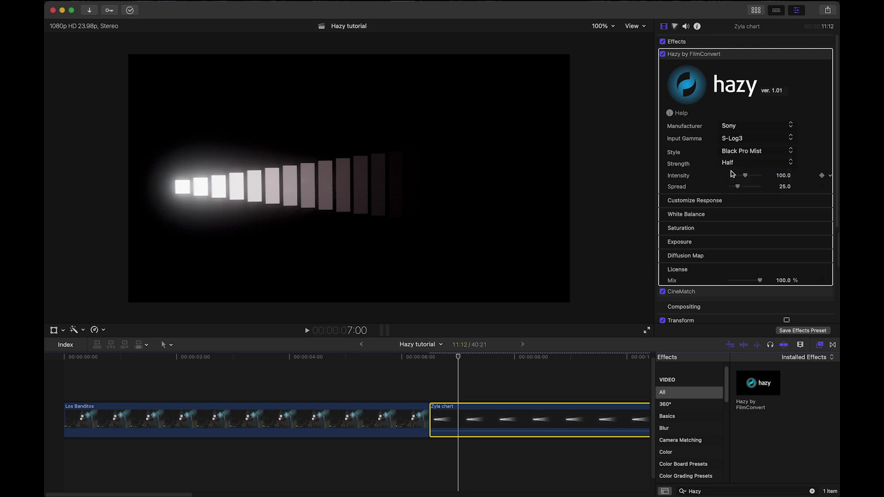
left_click(733, 163)
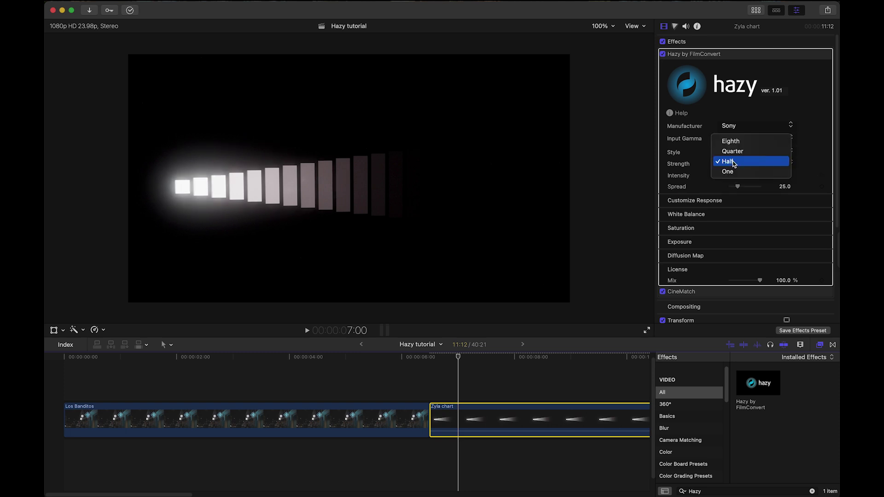
left_click(735, 175)
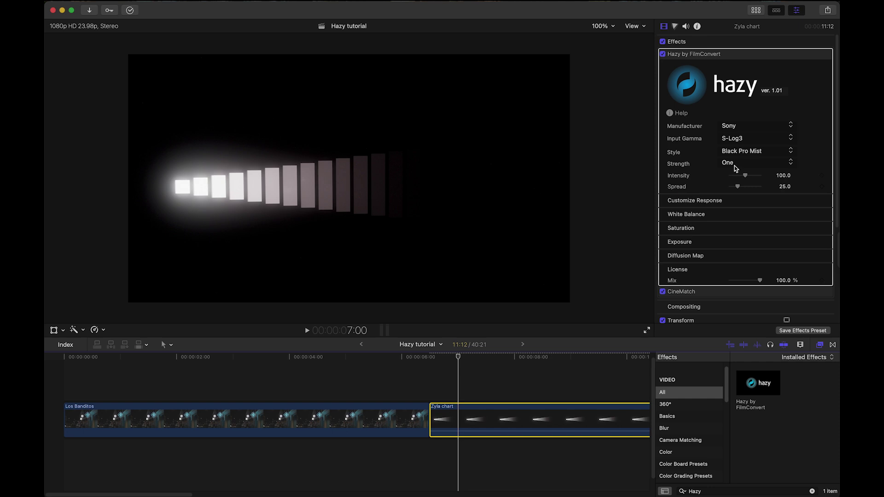
left_click(736, 163)
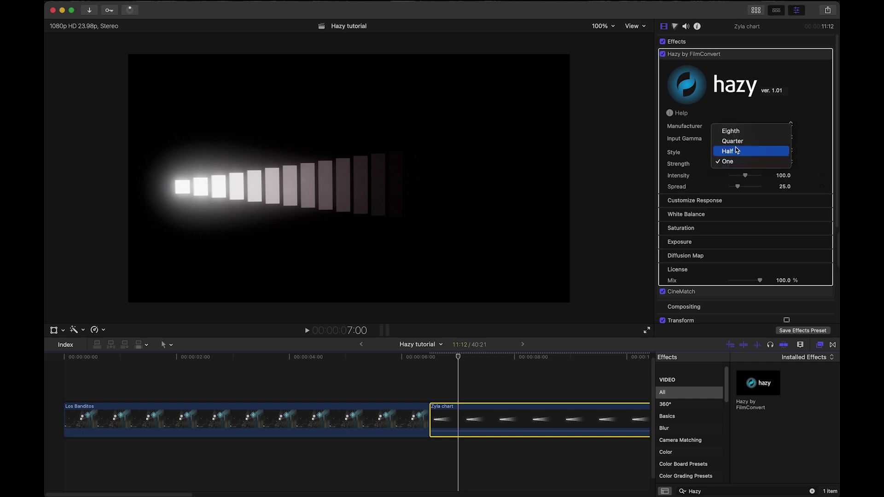
left_click(737, 143)
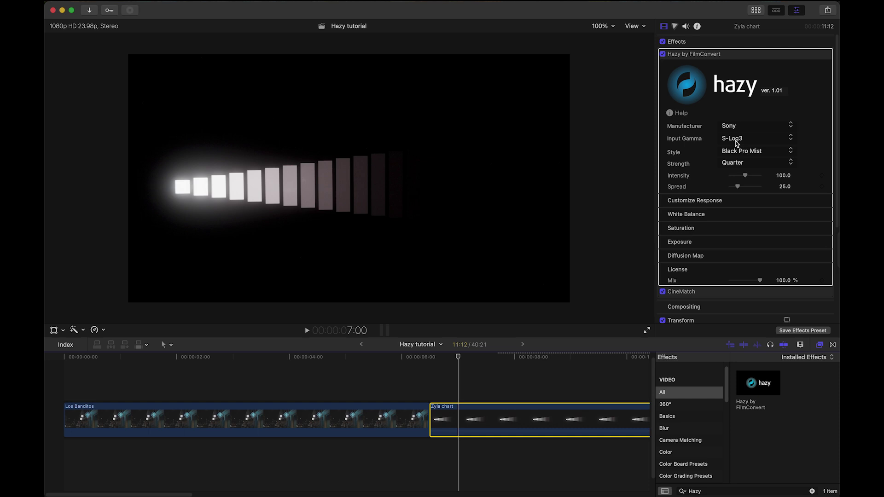
- Drag the chart's Hazy Intensity down to 91 and try the Spread slider, leaving it at 25
mouse_move(747, 180)
left_mouse_down()
mouse_move(766, 179)
mouse_move(725, 174)
mouse_move(746, 176)
left_mouse_up()
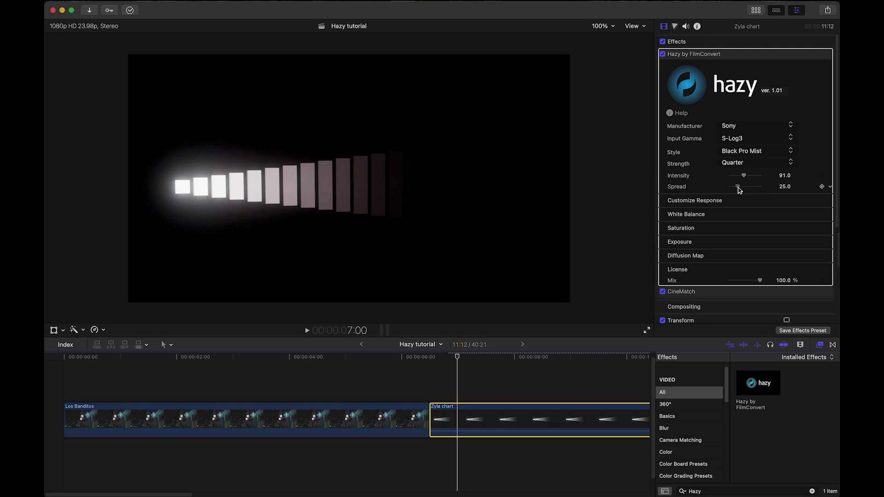
mouse_move(737, 187)
left_mouse_down()
mouse_move(772, 184)
mouse_move(726, 187)
mouse_move(760, 187)
mouse_move(740, 189)
left_mouse_up()
- Move the playhead to 1:00, select the Los Banditos clip, and set Hazy Strength to Quarter
left_click(119, 358)
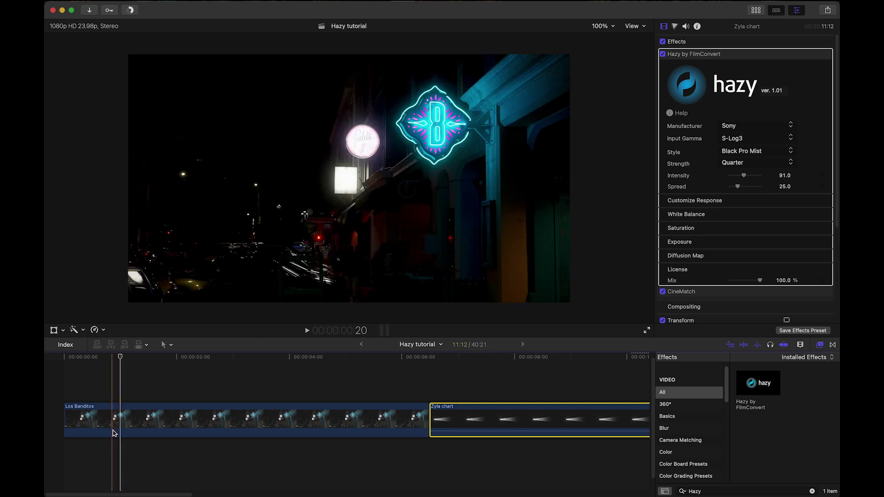
left_click(122, 419)
left_click(747, 152)
left_click(747, 151)
left_click(746, 162)
left_click(745, 172)
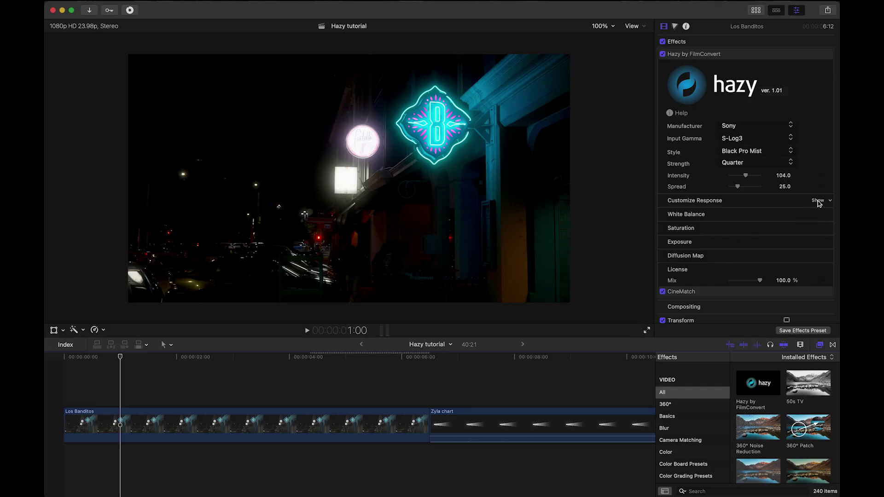
- Show the Customize Response section in the Hazy inspector and tick Enable
left_click(819, 201)
left_click(788, 211)
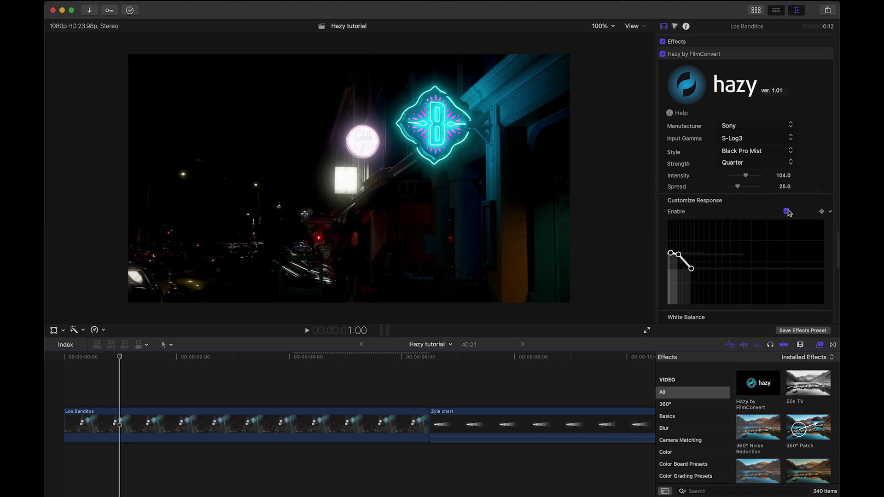
- Preview the Bloom, Haze, Edge Glow and Soft styles, then return to Black Pro Mist
left_click(764, 152)
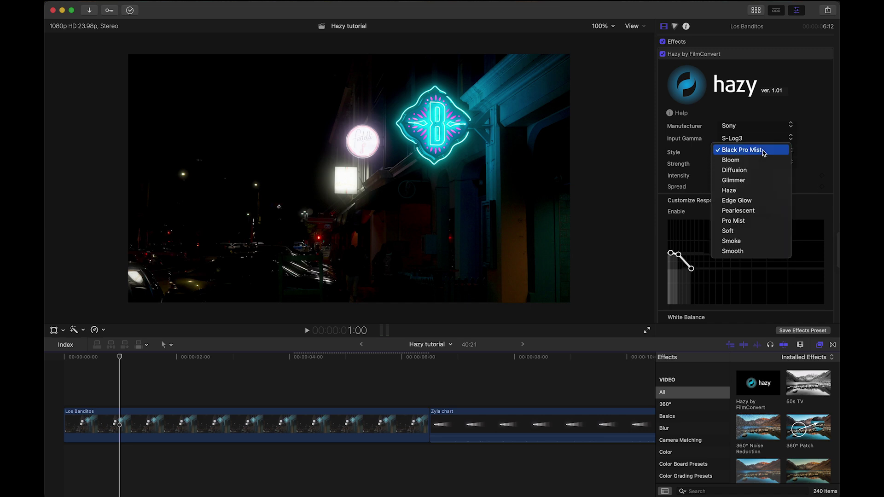
left_click(760, 161)
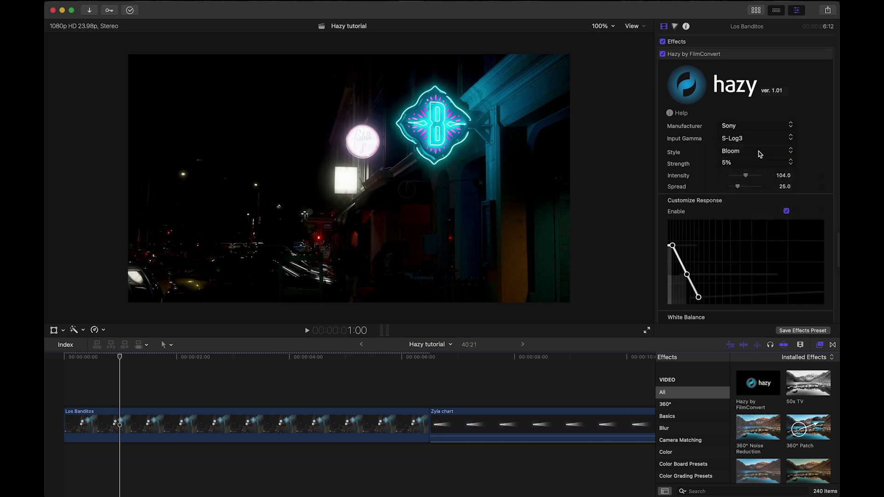
left_click(760, 154)
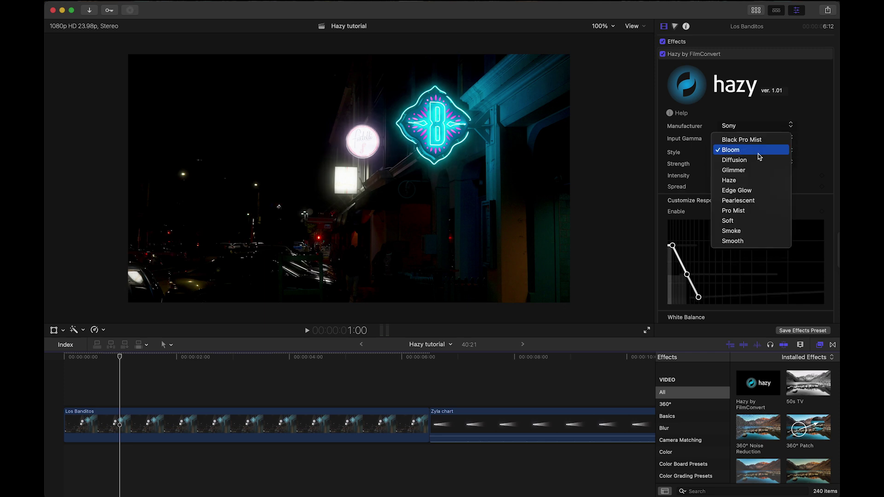
left_click(757, 180)
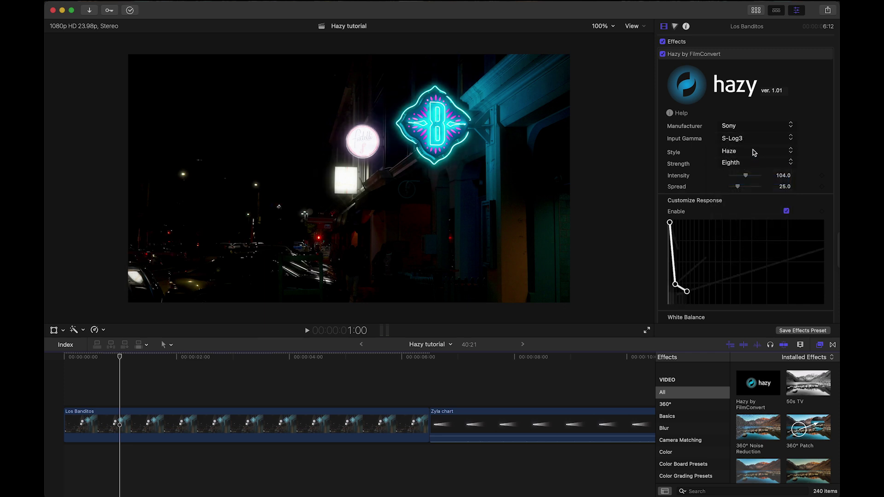
left_click(755, 153)
left_click(753, 160)
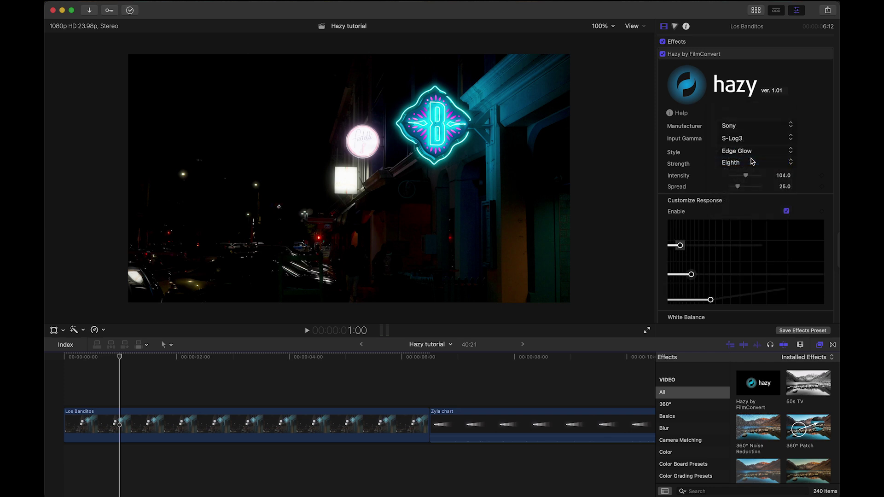
left_click(751, 153)
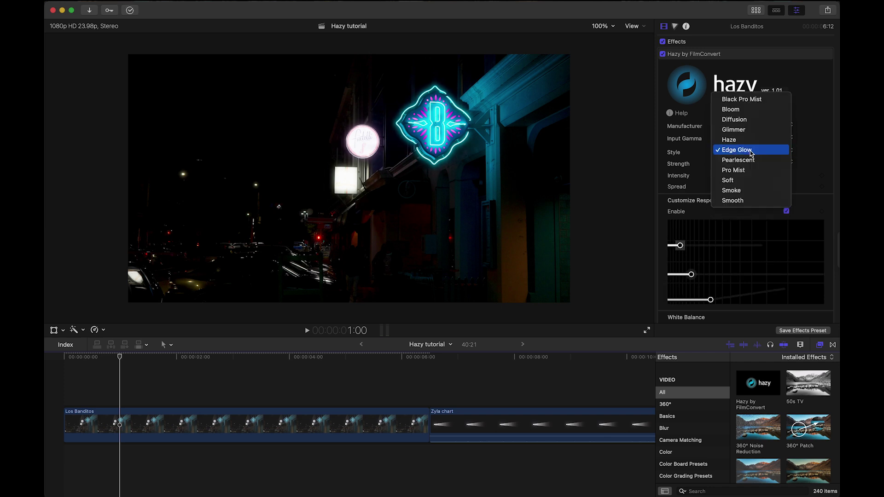
left_click(744, 180)
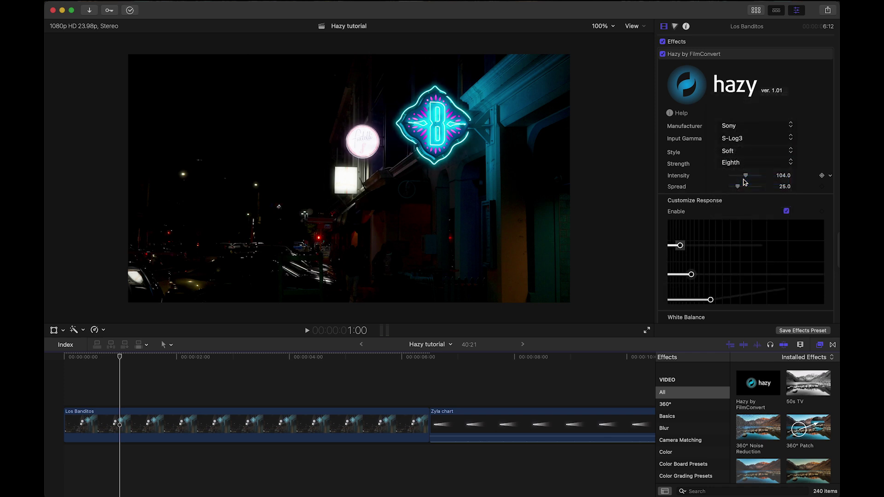
left_click(743, 153)
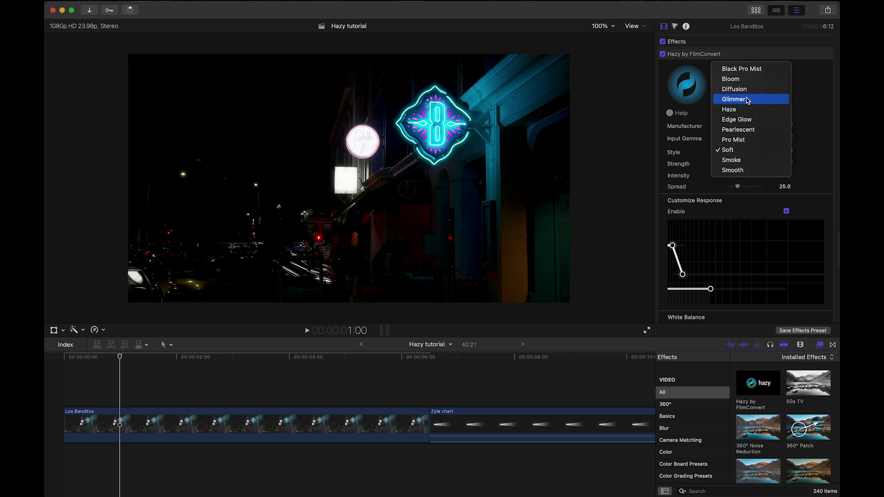
left_click(751, 70)
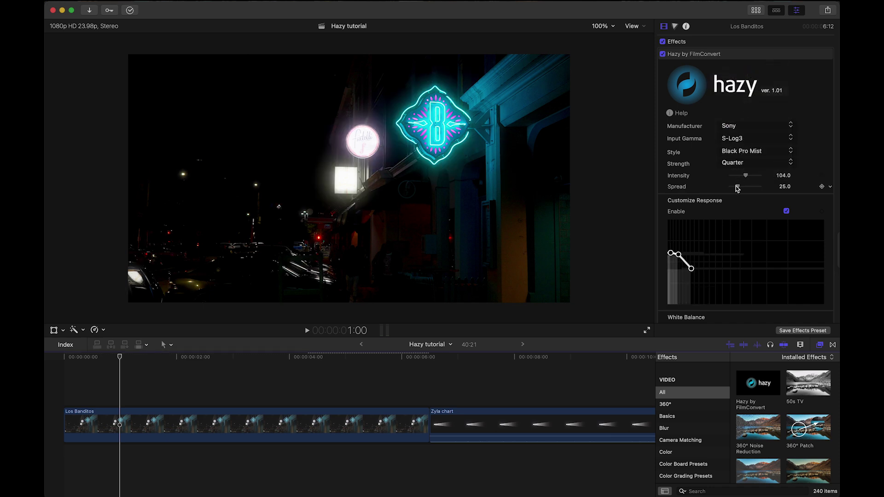
- Set Spread to 22 after testing 100, and raise the response curve's first point
left_click_drag(738, 189, 756, 187)
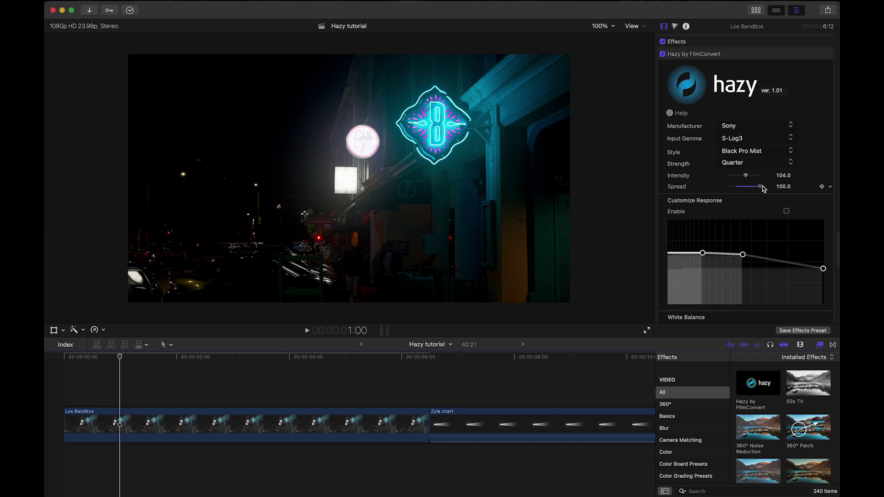
left_click_drag(763, 189, 737, 189)
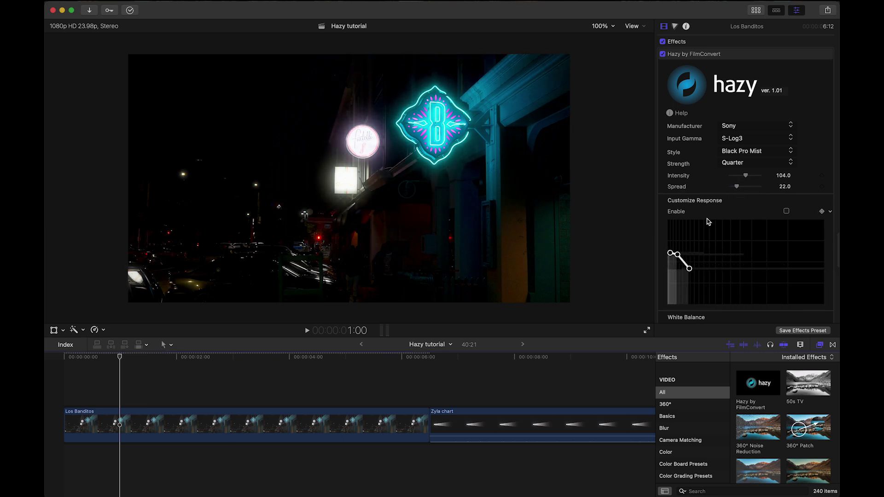
left_click_drag(670, 253, 726, 268)
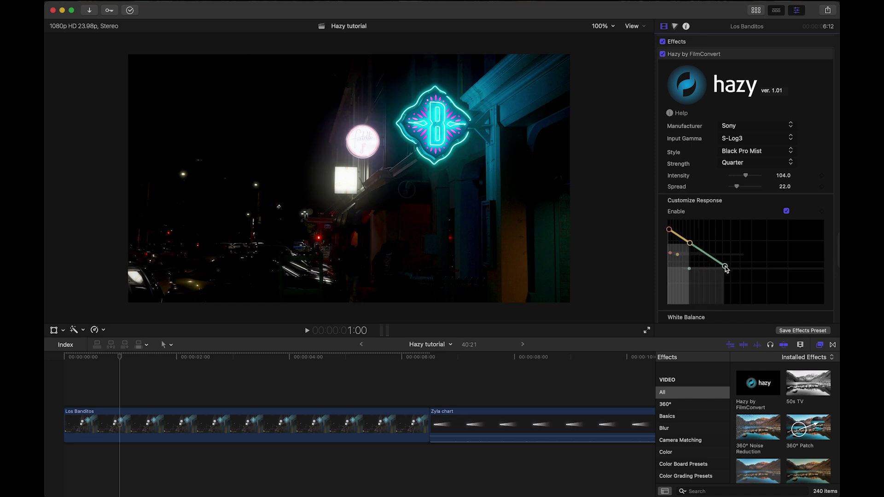
- On the Zyla chart, enable Customize Response and drag the curve's first, last and middle points
left_click(458, 385)
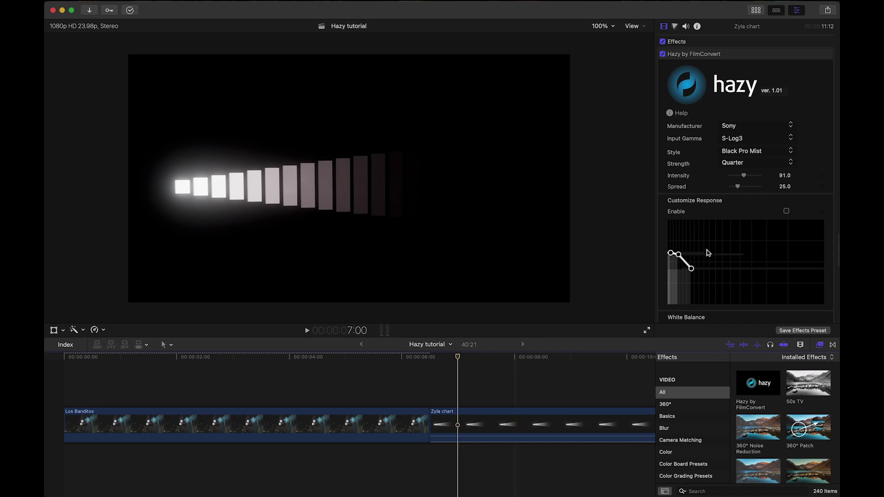
left_click(786, 211)
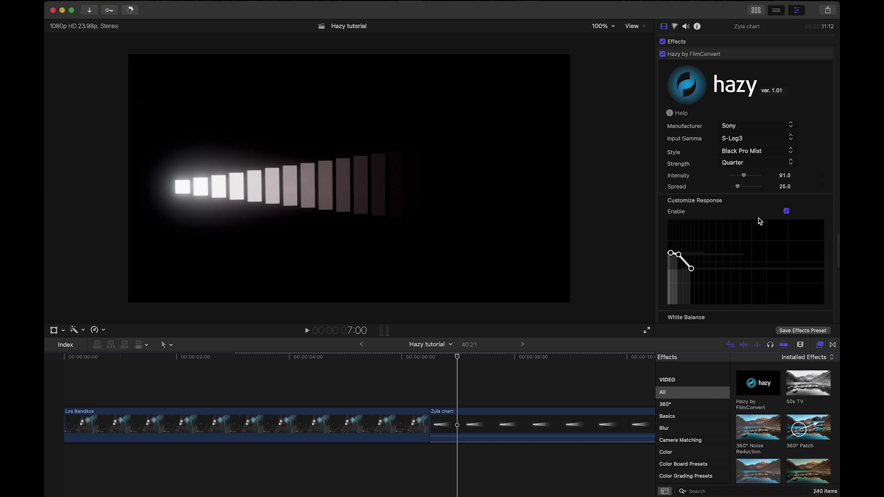
left_click_drag(672, 257, 671, 226)
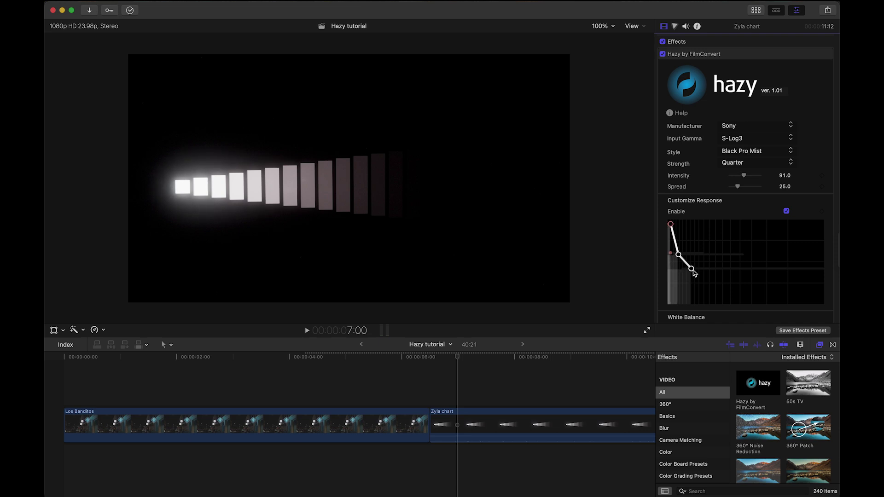
left_click_drag(692, 271, 724, 277)
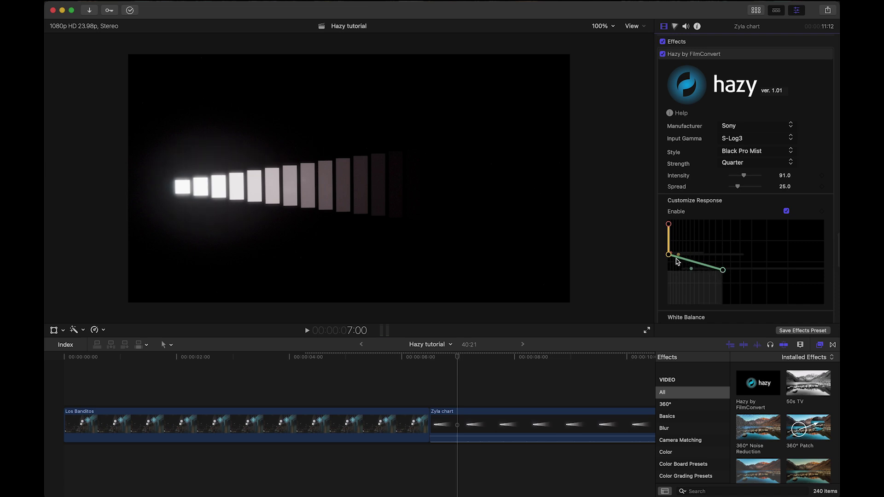
mouse_move(670, 255)
left_mouse_down()
mouse_move(728, 256)
mouse_move(648, 256)
mouse_move(699, 259)
mouse_move(677, 257)
left_mouse_up()
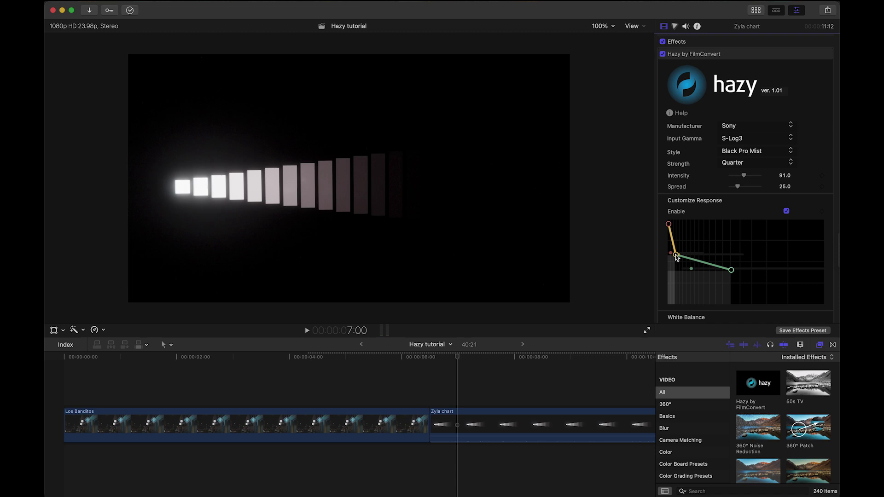
- Return to the Los Banditos clip, reselect Black Pro Mist and reshape the diffusion curve
left_click(122, 363)
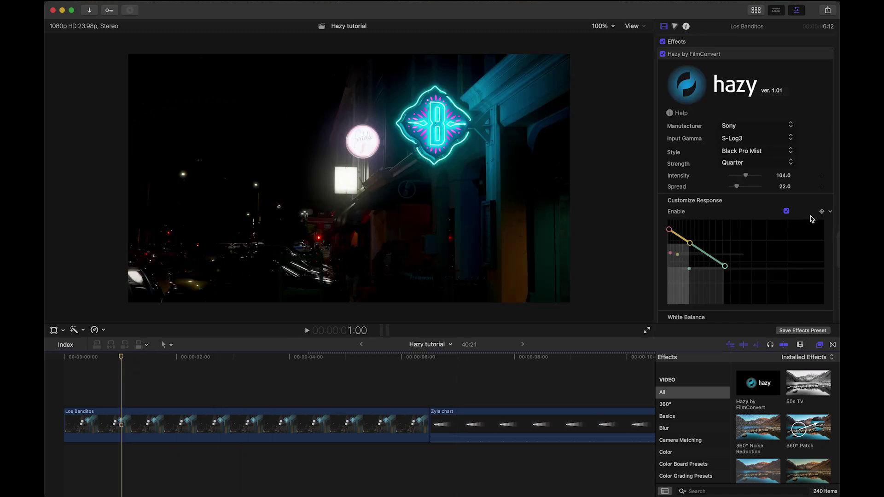
left_click(767, 156)
left_click(746, 151)
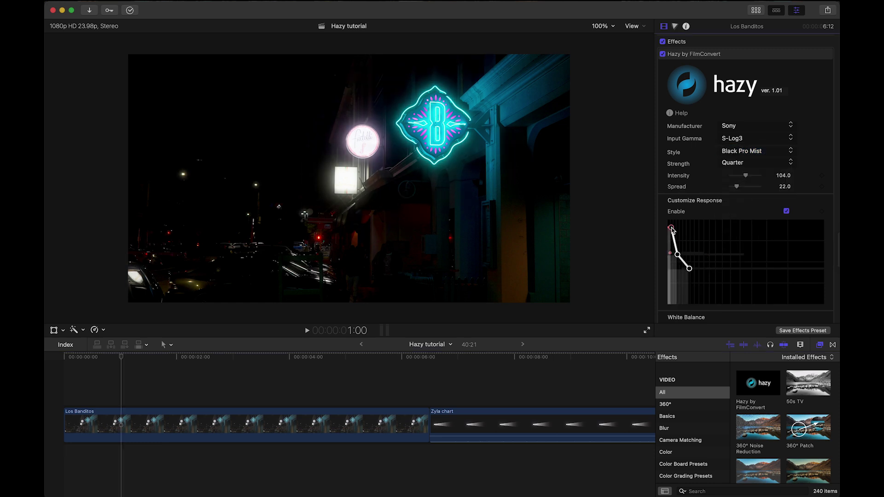
left_click_drag(690, 269, 727, 268)
- Enable Hazy's White Balance with Temperature -9.0 and Tint 2.0
scroll(691, 270, "down", 4)
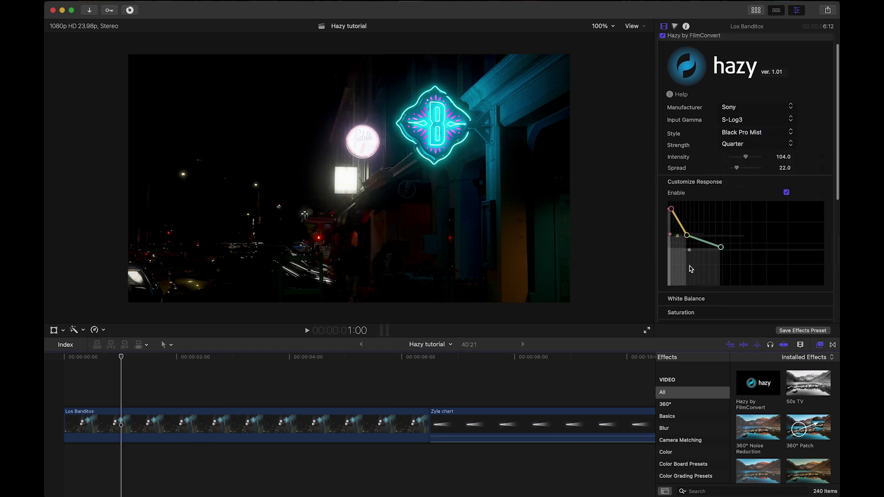
scroll(691, 269, "down", 2)
left_click(818, 242)
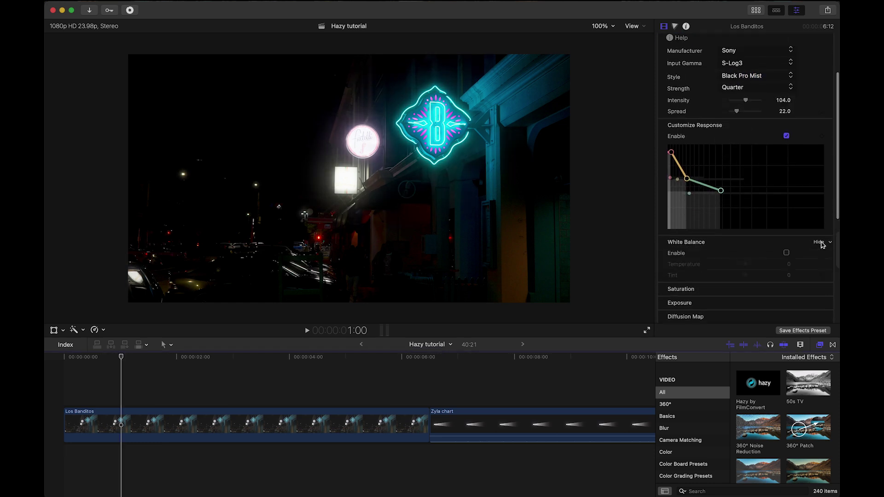
left_click(787, 253)
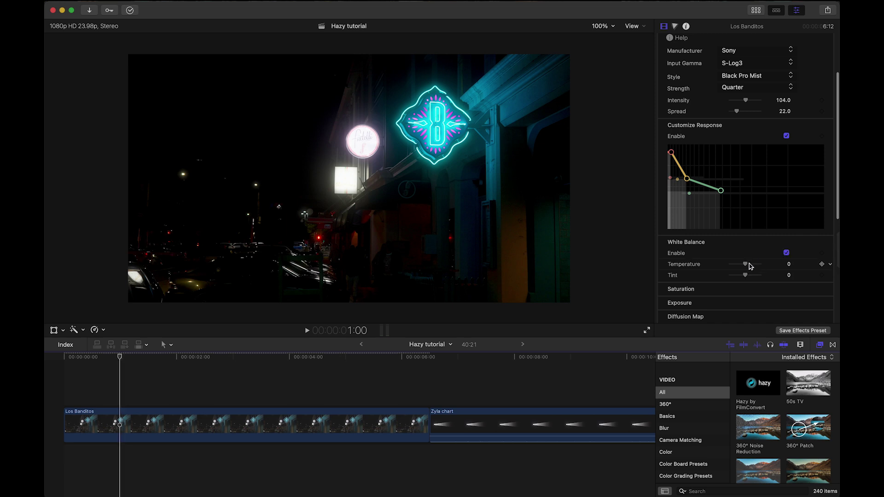
mouse_move(746, 264)
left_mouse_down()
mouse_move(774, 264)
mouse_move(724, 269)
mouse_move(747, 267)
left_mouse_up()
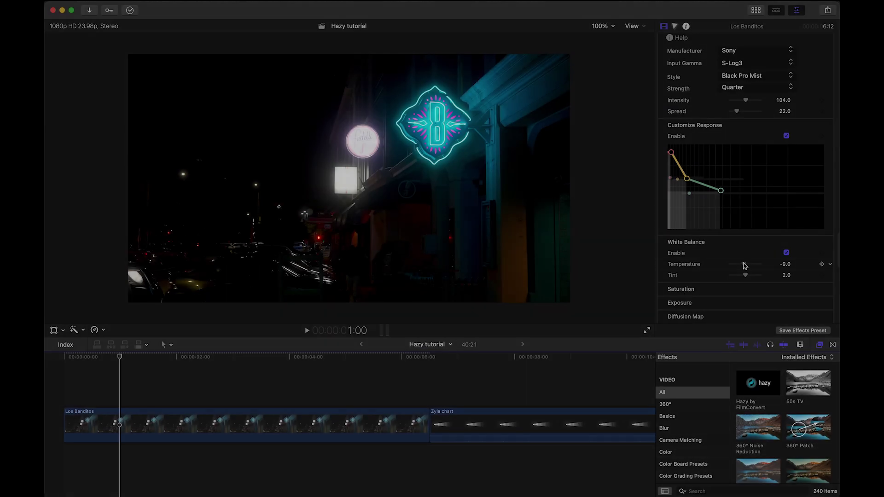
- Enable Hazy's Saturation at 2.17 with Color Averaging raised to 52.0
scroll(745, 270, "down", 2)
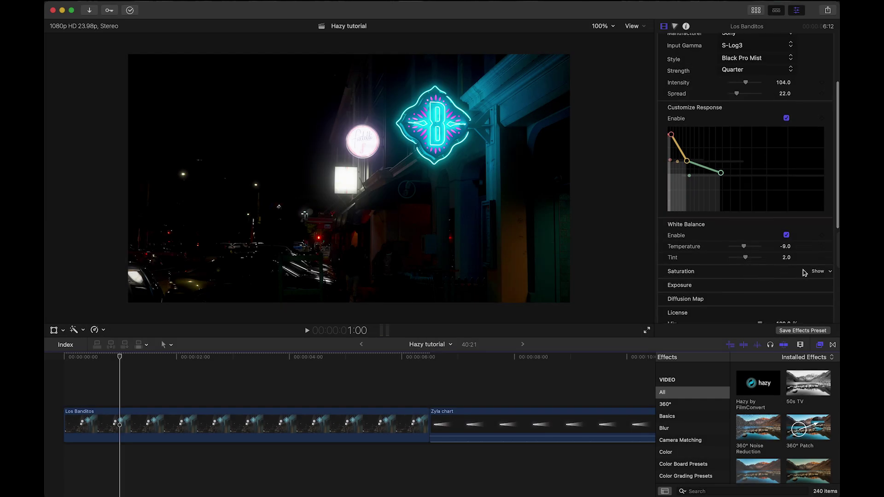
left_click(818, 271)
left_click(787, 282)
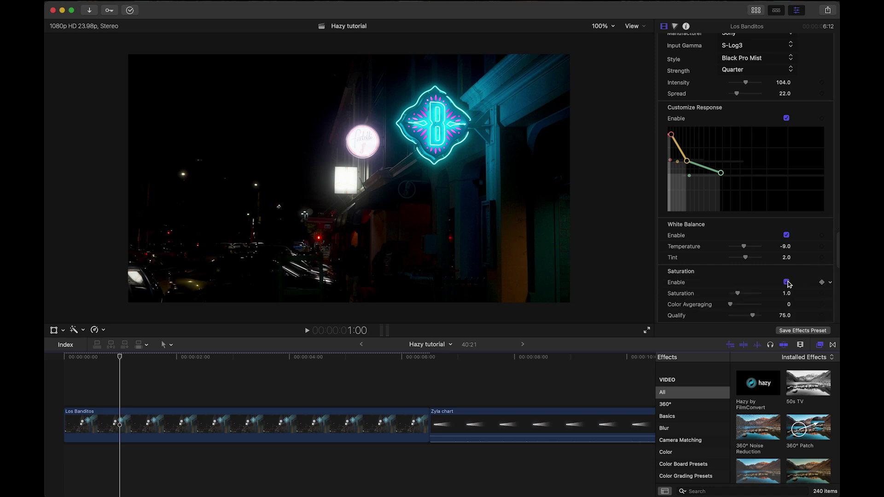
scroll(791, 281, "down", 4)
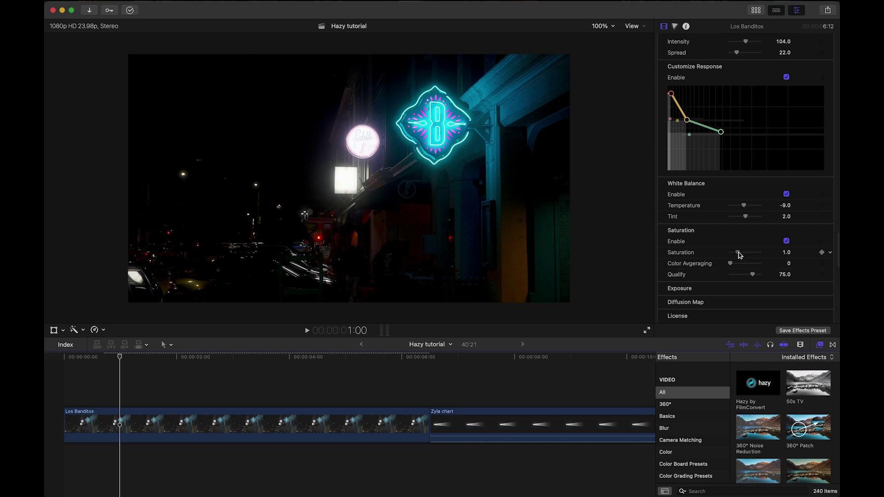
mouse_move(739, 253)
left_mouse_down()
mouse_move(774, 251)
mouse_move(743, 258)
left_mouse_up()
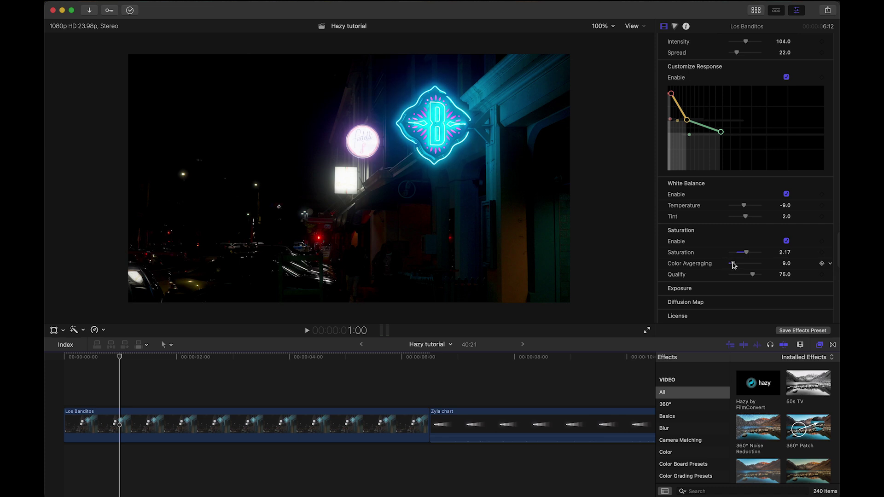
left_click_drag(733, 265, 769, 276)
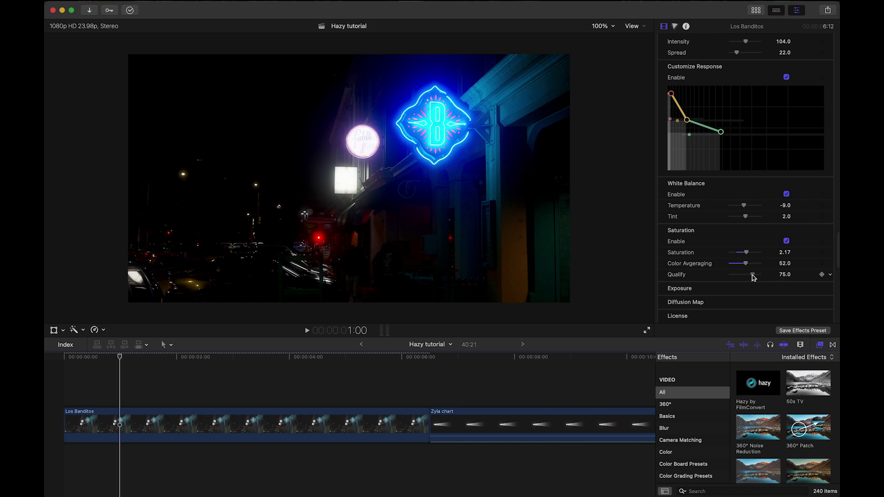
- Enable Exposure at 0.66 with Green 0.01, Tone Mapping 0.34 and Qualify 74.0
left_click(819, 288)
scroll(814, 276, "down", 2)
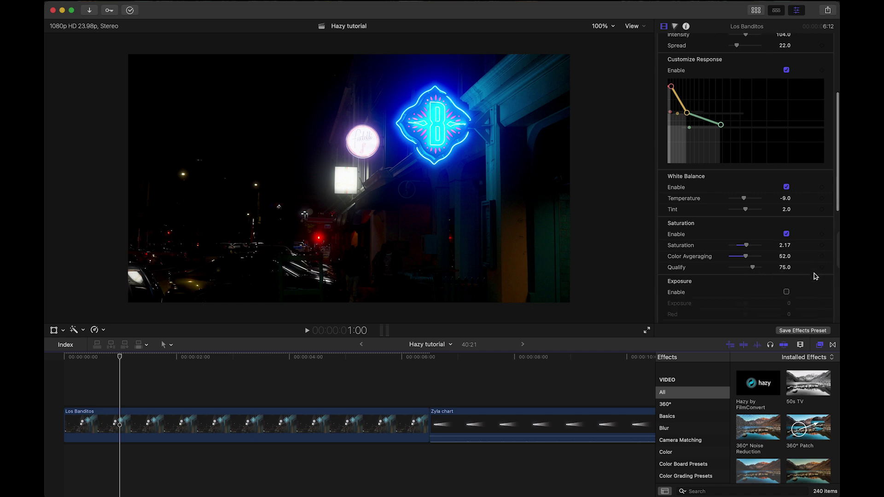
scroll(813, 272, "down", 2)
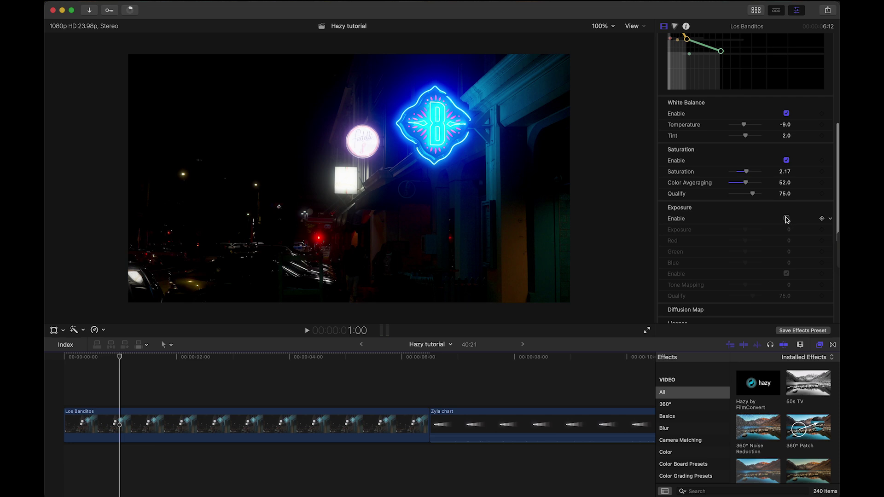
left_click(787, 219)
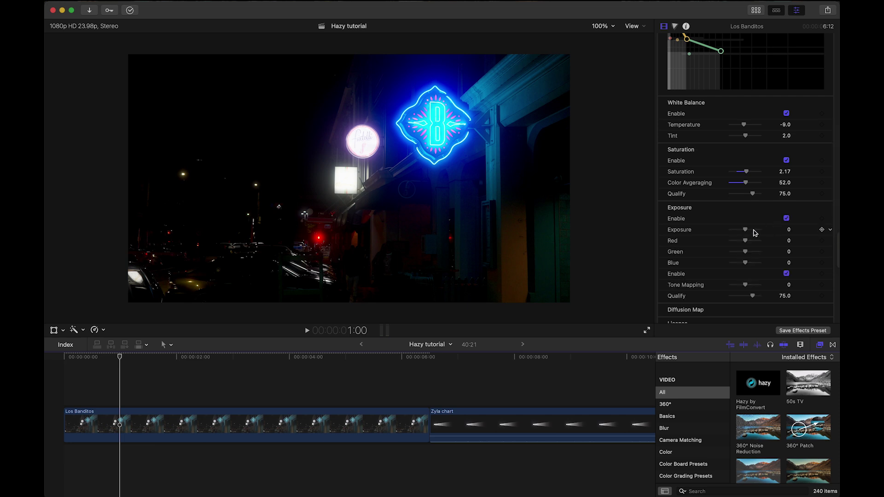
mouse_move(746, 230)
left_mouse_down()
mouse_move(764, 231)
mouse_move(730, 232)
mouse_move(749, 230)
left_mouse_up()
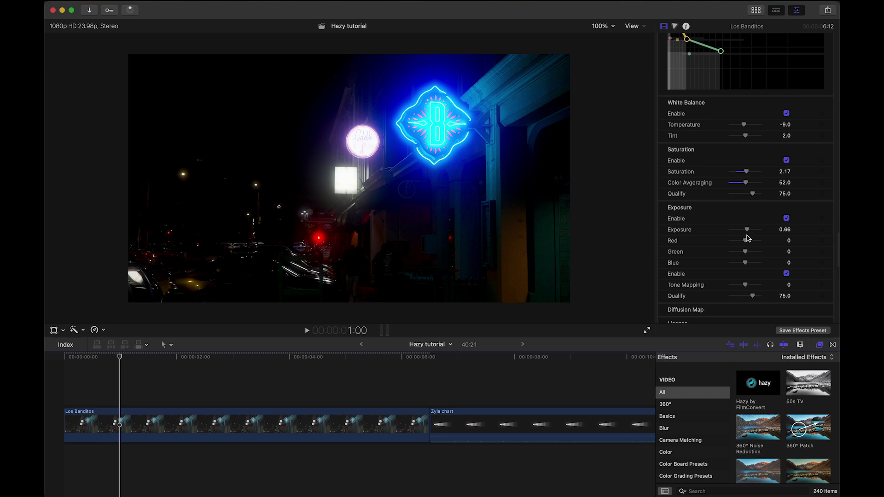
left_click_drag(746, 252, 748, 253)
mouse_move(746, 285)
left_mouse_down()
mouse_move(762, 286)
mouse_move(731, 285)
left_mouse_up()
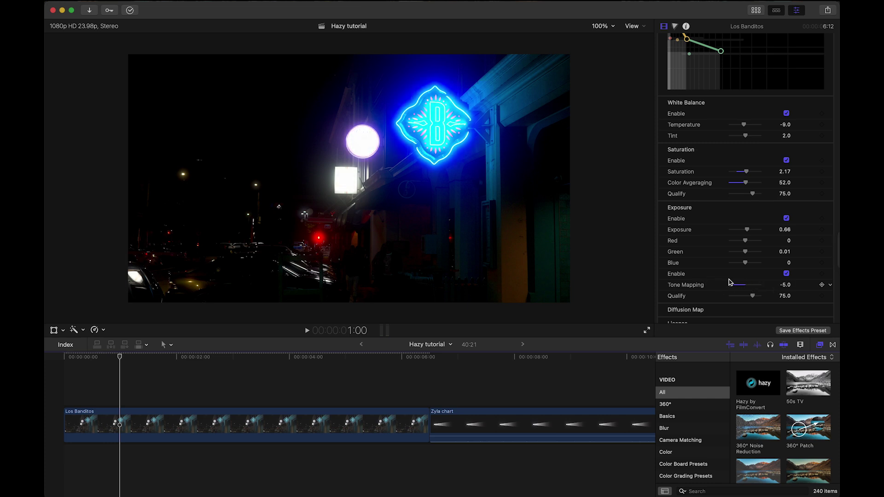
left_click_drag(753, 286, 748, 286)
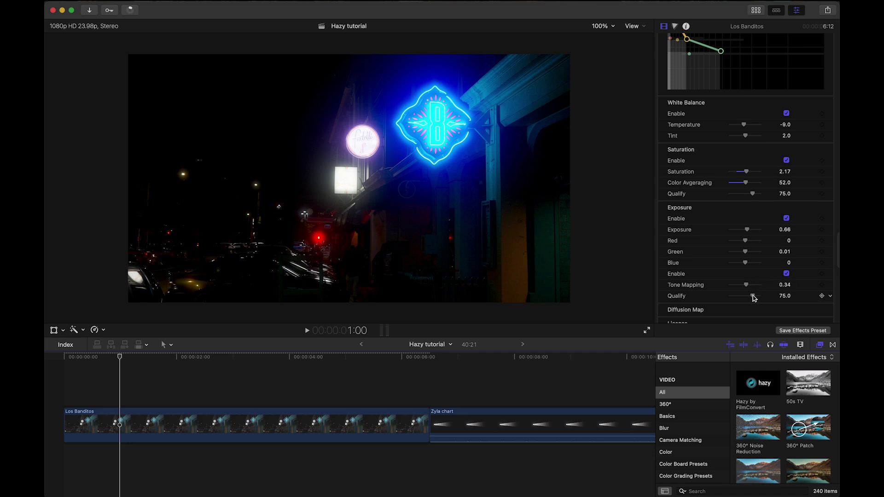
mouse_move(754, 297)
left_mouse_down()
mouse_move(721, 296)
mouse_move(764, 302)
mouse_move(755, 302)
left_mouse_up()
- Enable the Diffusion Map, test Intensity values from 2 to 62, then switch it off
scroll(752, 300, "down", 4)
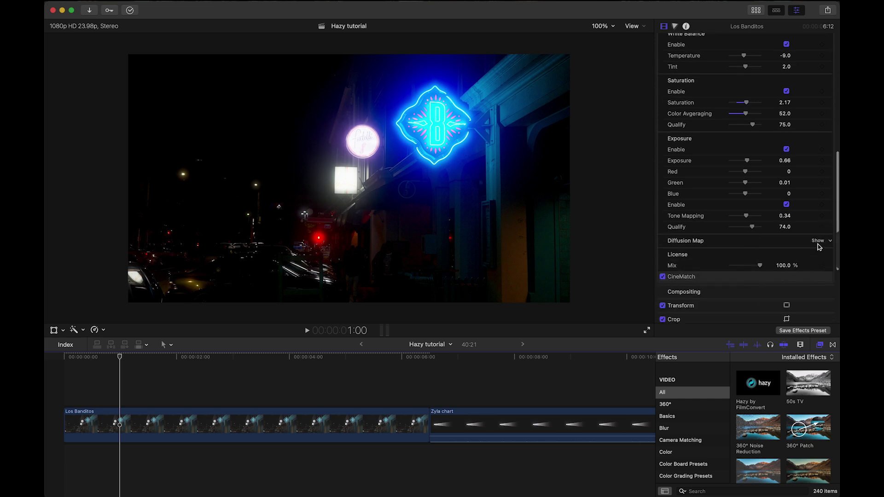
left_click(818, 242)
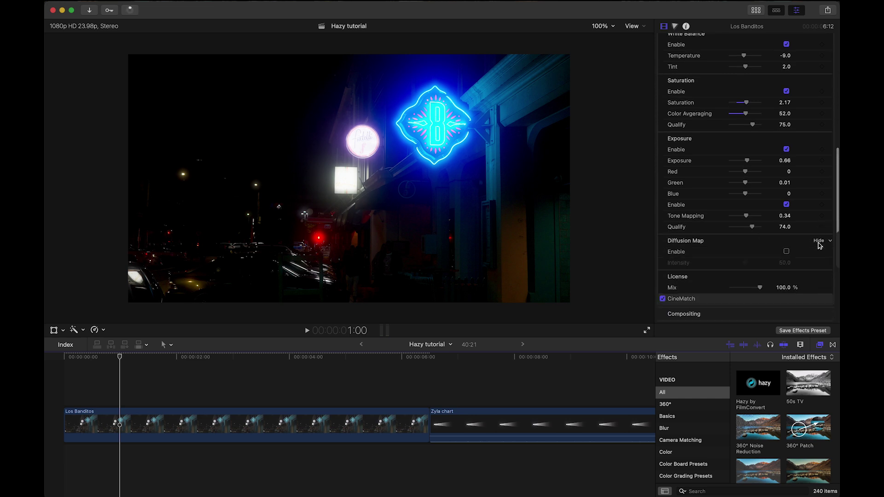
left_click(787, 253)
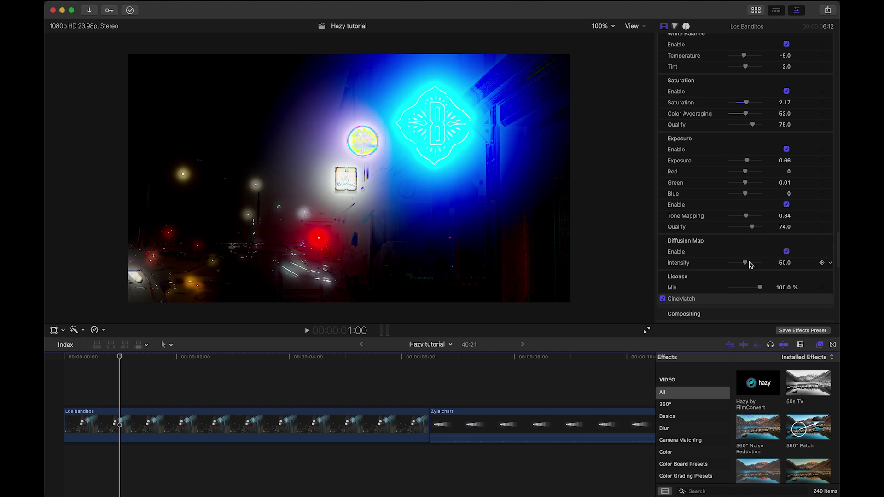
mouse_move(746, 264)
left_mouse_down()
mouse_move(725, 263)
mouse_move(767, 269)
mouse_move(735, 268)
left_mouse_up()
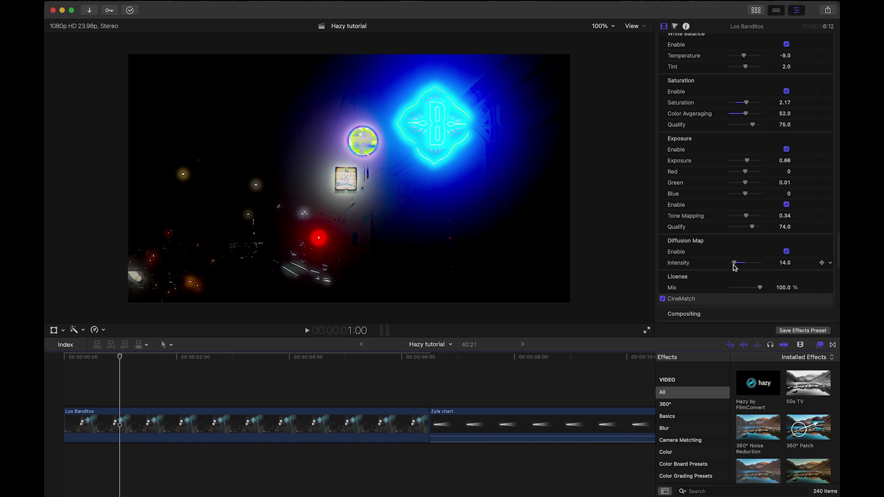
left_click(787, 252)
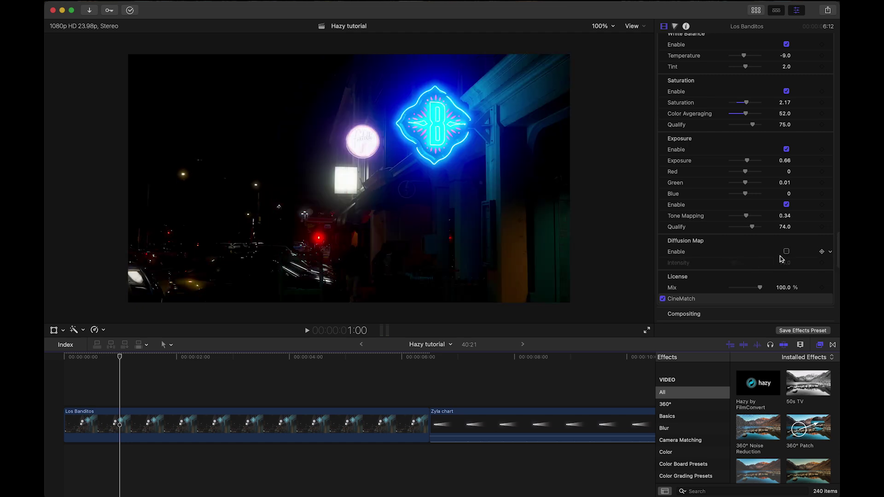
- Open Hazy's Help tool tips document and move on to the Cabaret log clip
scroll(779, 258, "up", 5)
scroll(771, 261, "up", 5)
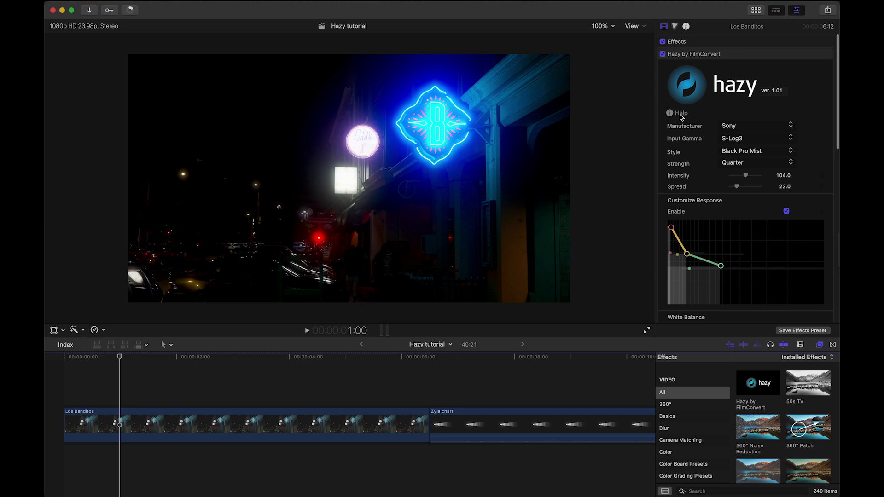
left_click(680, 117)
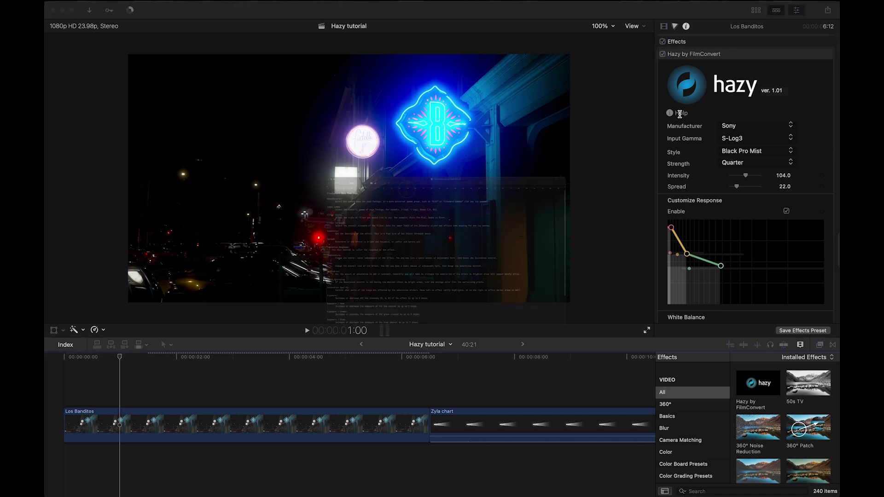
scroll(644, 246, "down", 5)
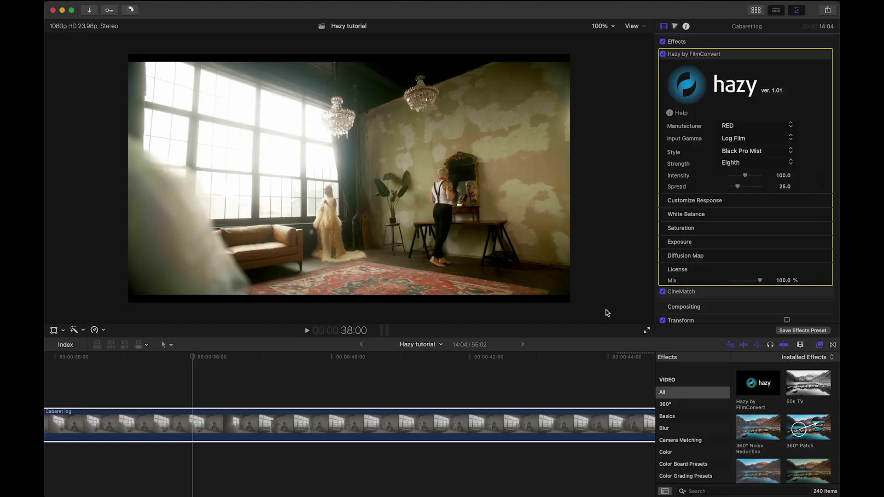
- Set Hazy to Bloom at 10% strength, Spread 10, and enable Exposure at 1.67
left_click(736, 157)
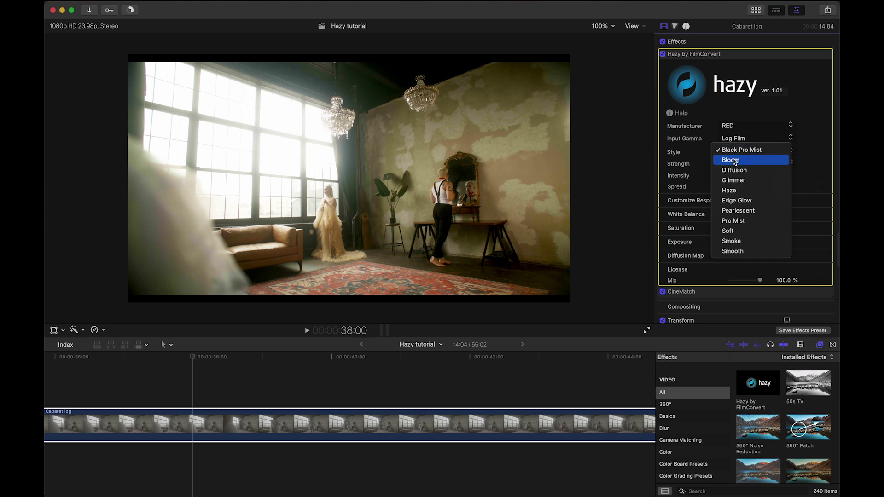
left_click(733, 160)
left_click(734, 164)
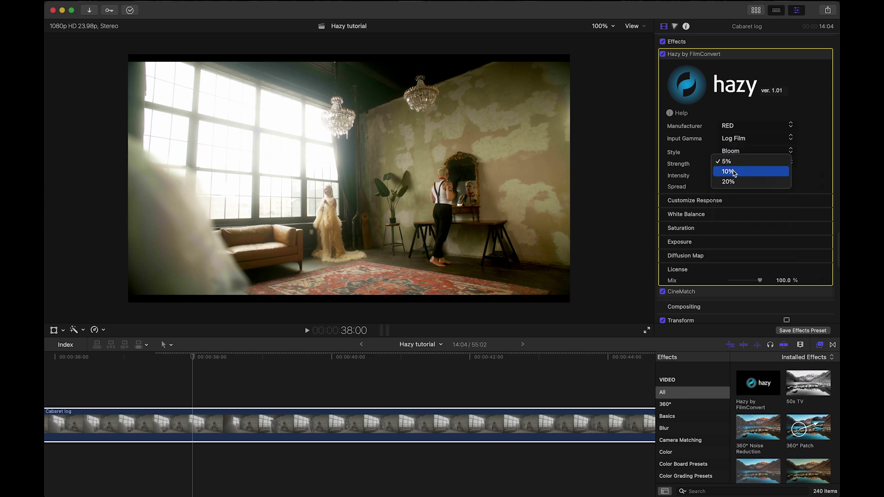
left_click(733, 171)
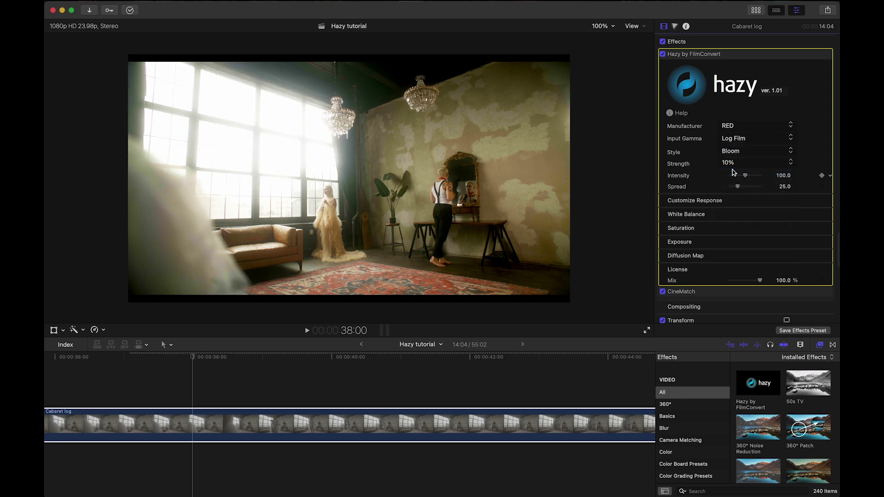
left_click_drag(737, 187, 734, 189)
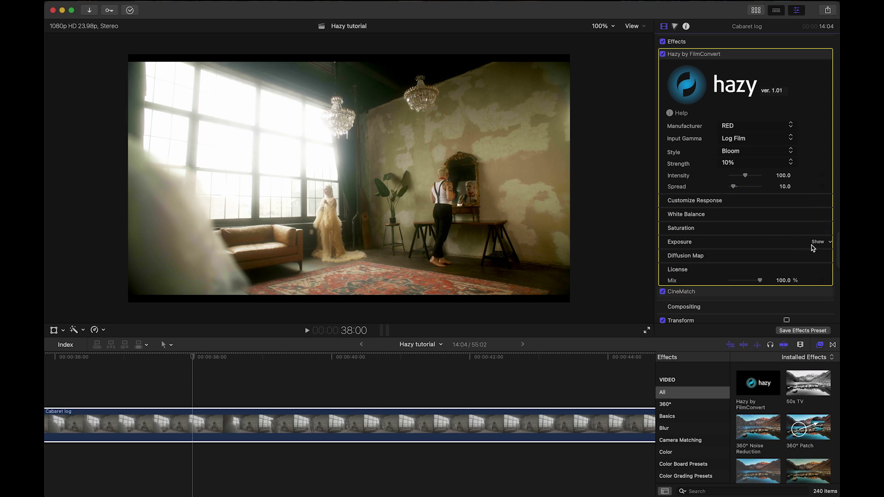
left_click(814, 243)
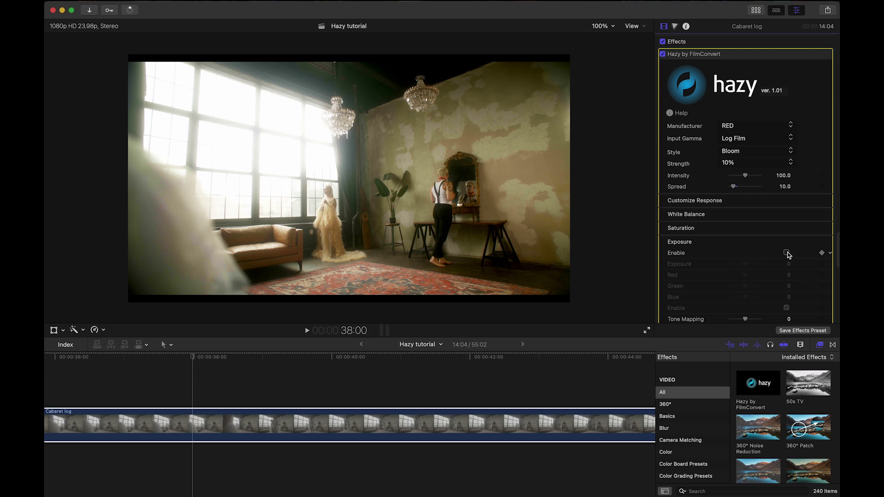
left_click(787, 253)
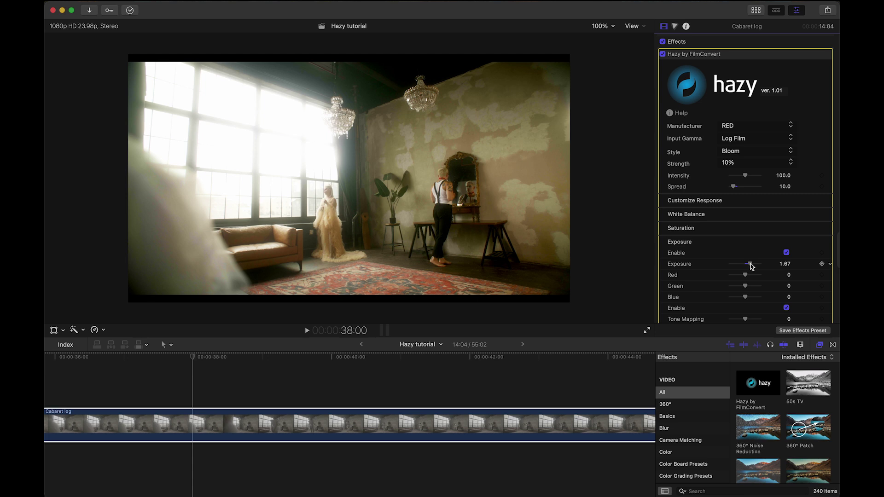
- Enable White Balance and warm the Temperature to 28
left_click(815, 215)
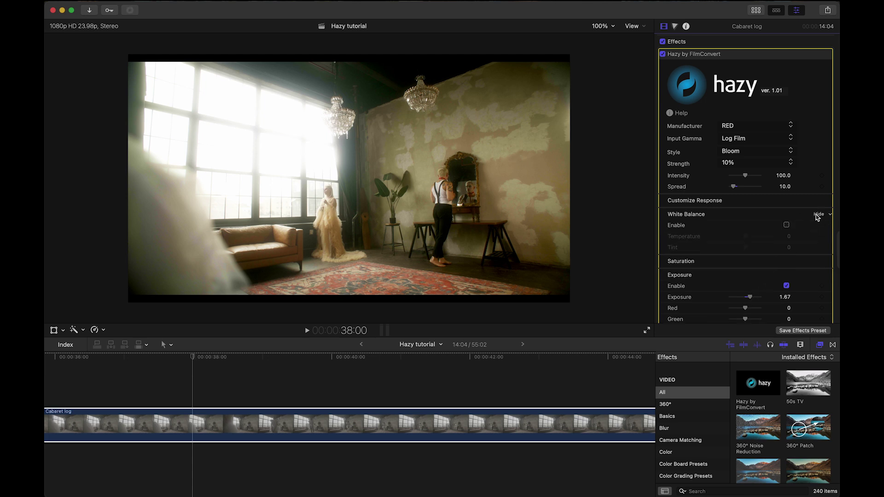
left_click(787, 225)
left_click_drag(748, 238, 754, 238)
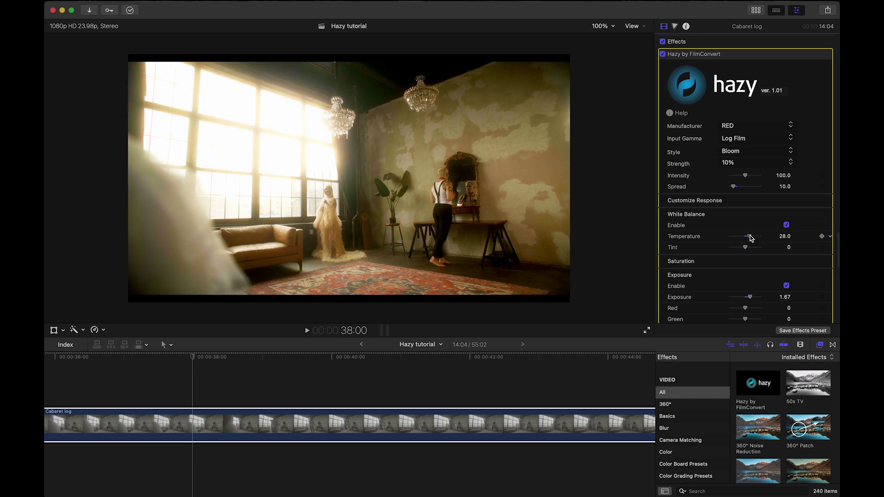
- Enable Saturation at about 2.73 and nudge the red exposure up slightly
left_click(815, 262)
left_click(786, 273)
left_click_drag(737, 284, 749, 285)
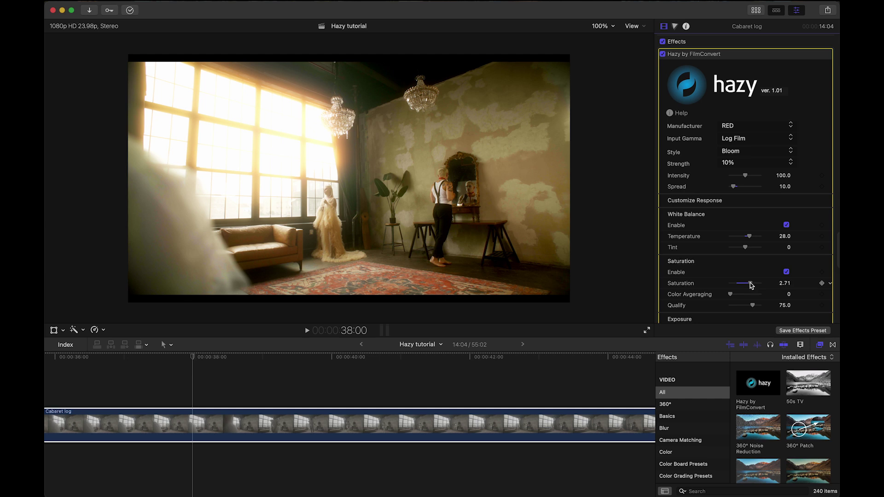
scroll(752, 285, "down", 5)
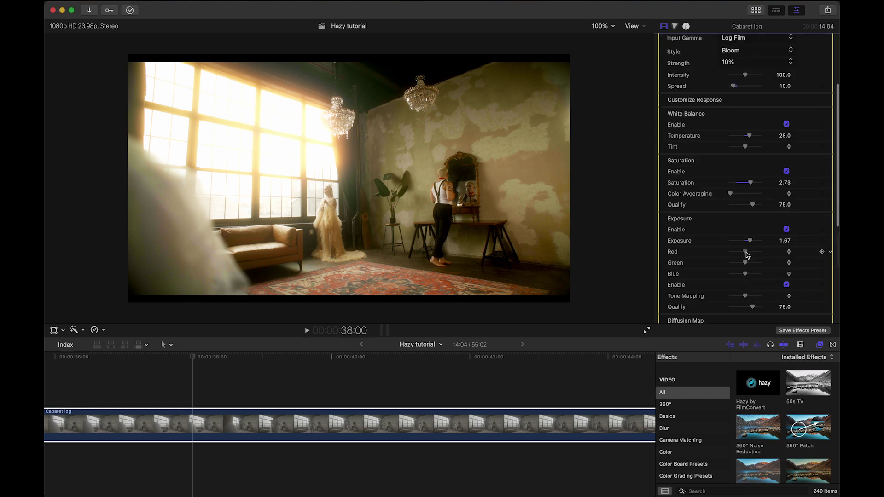
left_click_drag(746, 252, 747, 252)
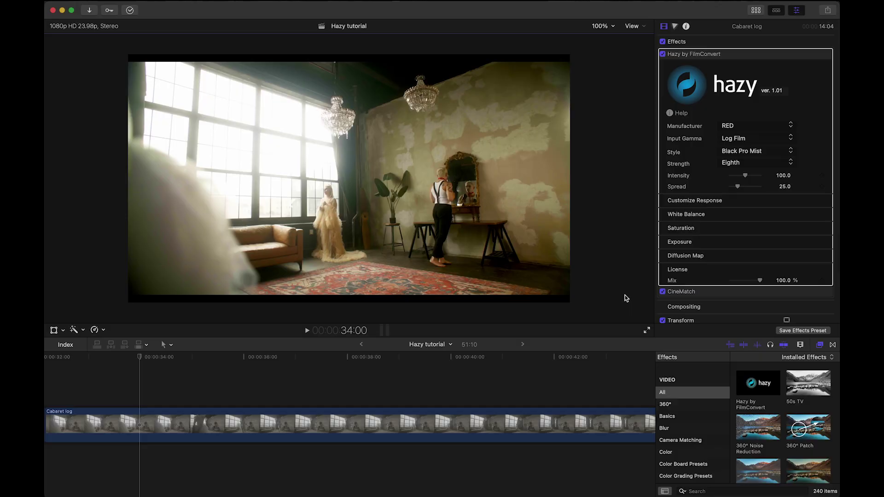
- Restyle the haze as Bloom at 10% strength with Spread 10
left_click(742, 152)
left_click(742, 161)
left_click(741, 164)
left_click(739, 172)
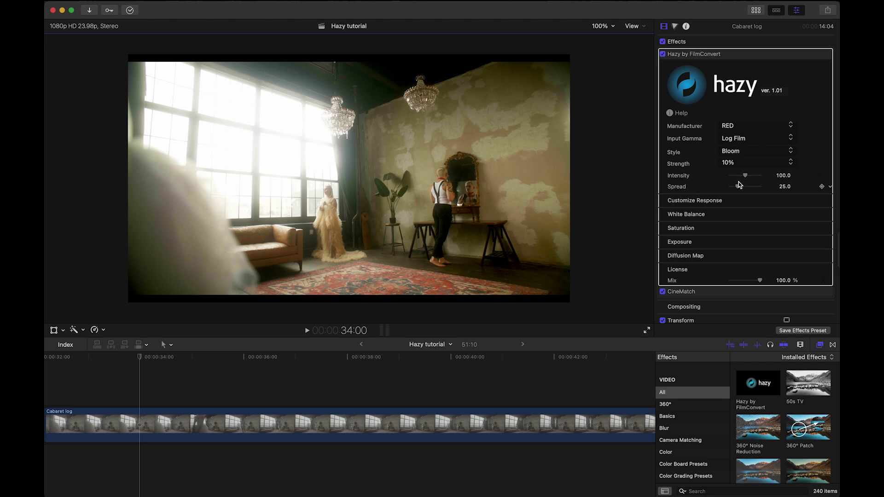
left_click_drag(738, 188, 735, 188)
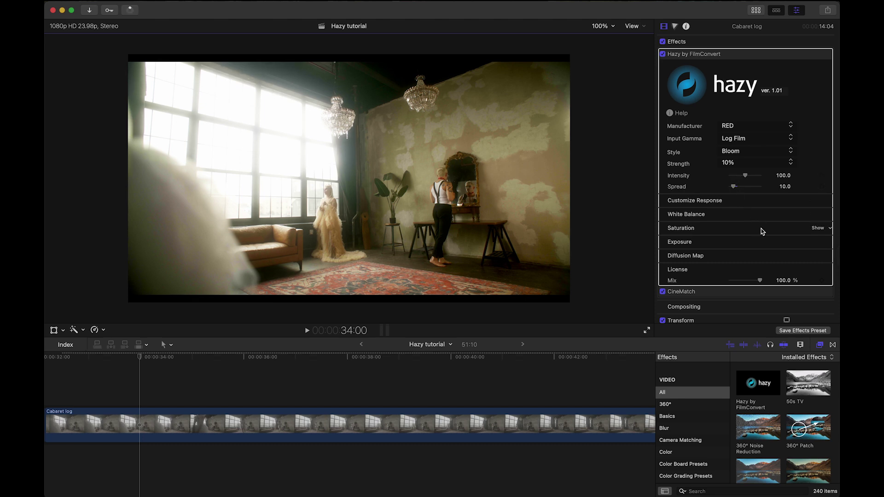
- Enable Exposure 1.35 with Red 1.77, Blue -3.72, Qualify 83, and lower Intensity to 55
left_click(818, 242)
scroll(801, 235, "down", 2)
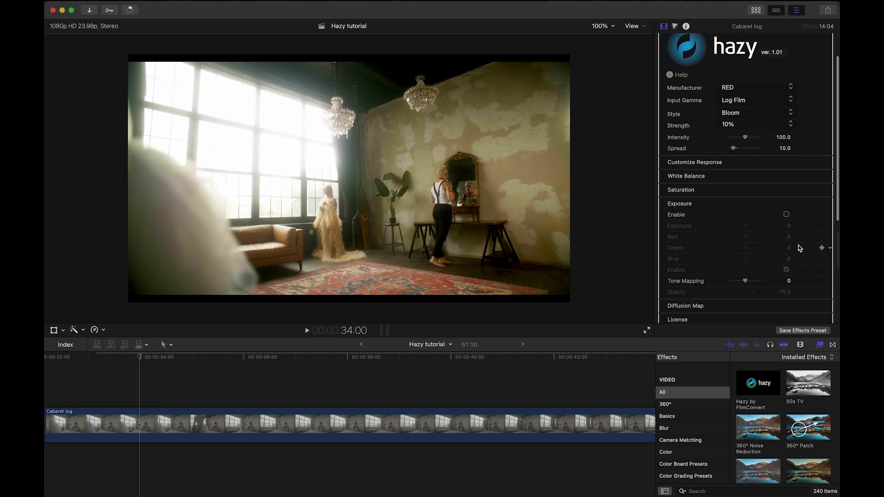
left_click(787, 215)
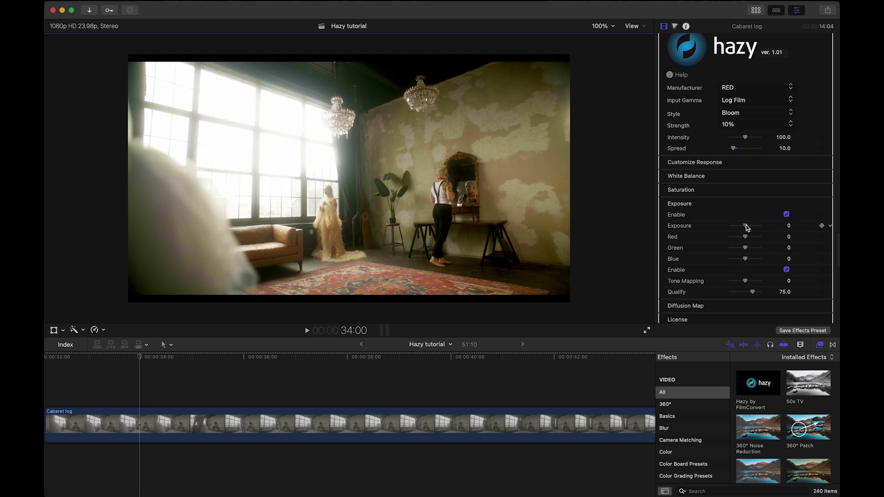
left_click_drag(746, 227, 749, 227)
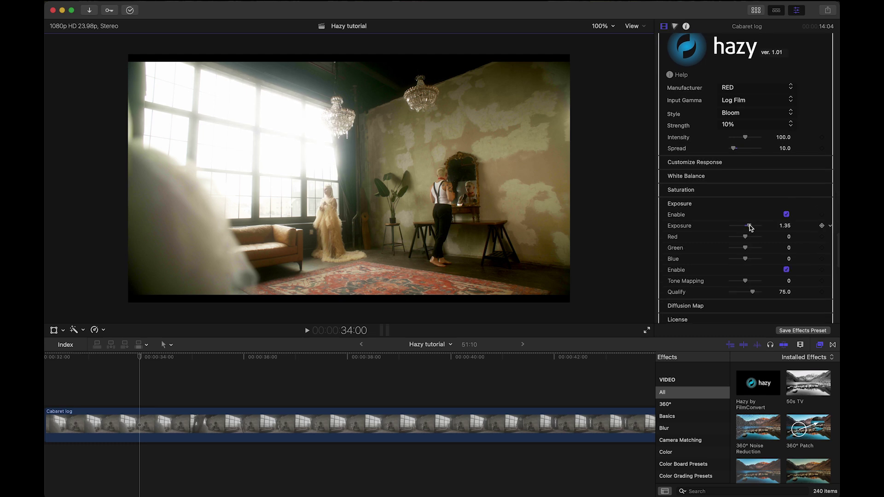
left_click_drag(746, 237, 751, 237)
left_click_drag(746, 259, 739, 260)
left_click_drag(756, 295, 759, 294)
scroll(759, 290, "down", 2)
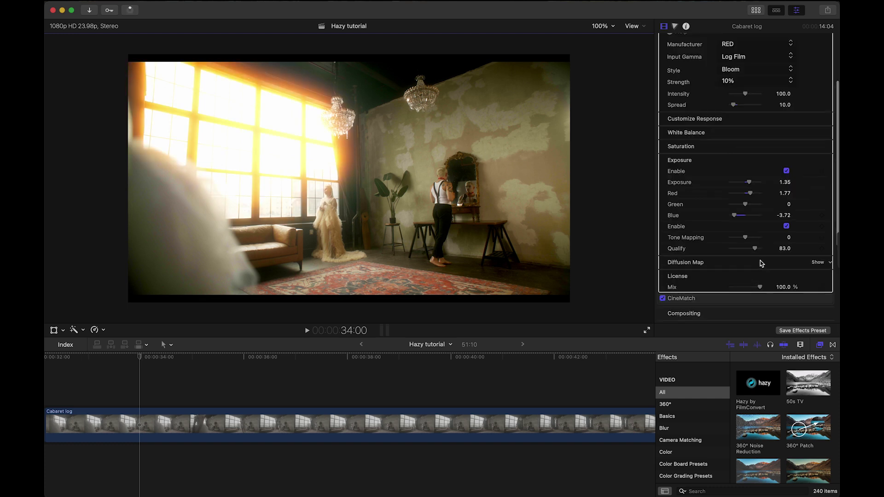
left_click_drag(745, 97, 738, 96)
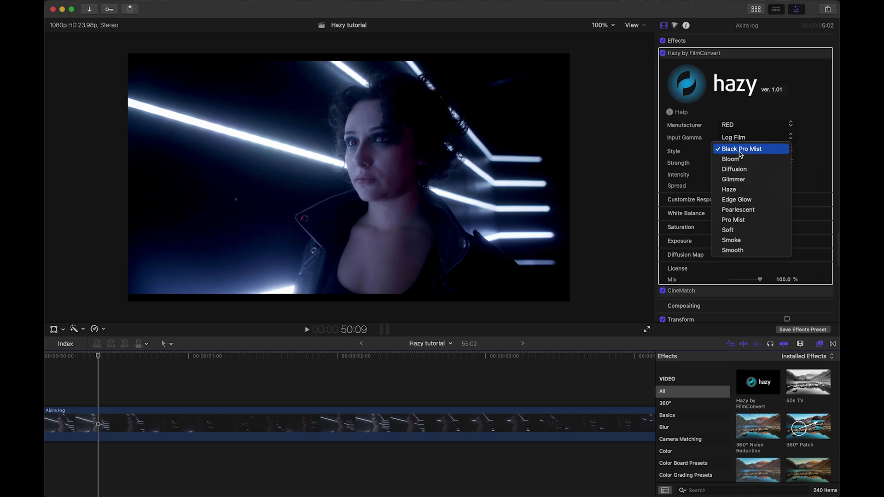
- Switch to the Haze style at Half strength with Spread 65
left_click(737, 189)
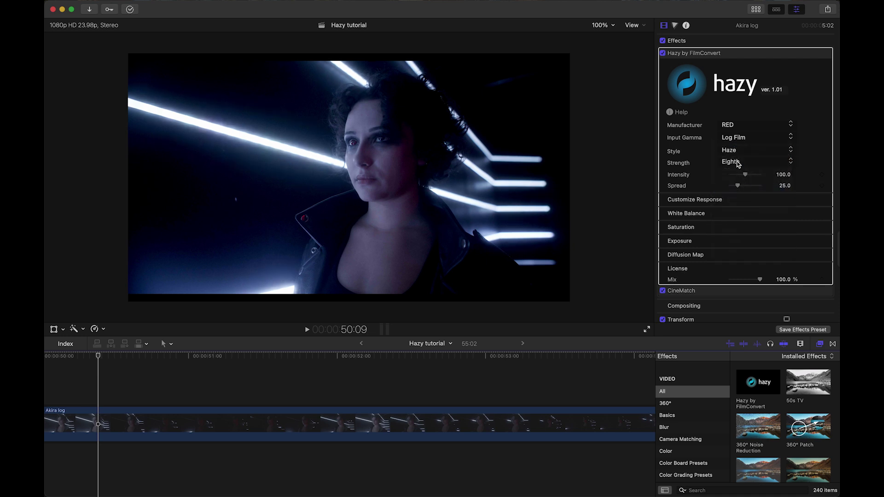
left_click(739, 163)
left_click(735, 181)
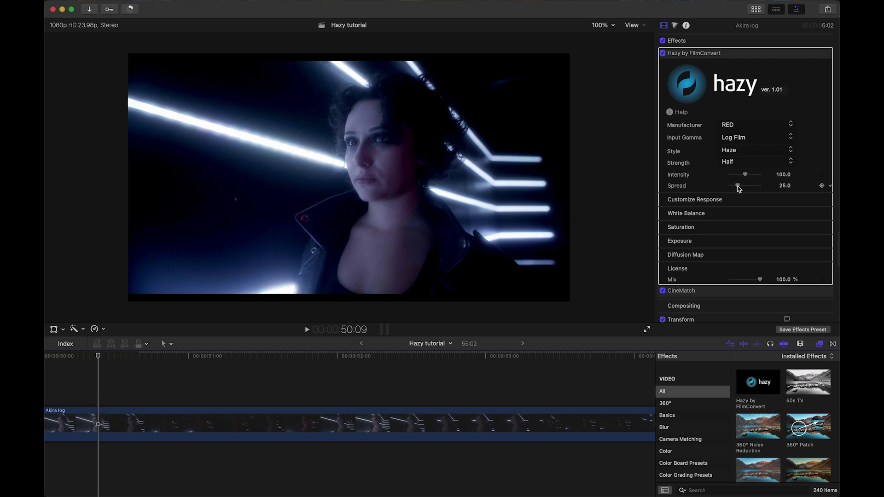
left_click_drag(739, 189, 749, 193)
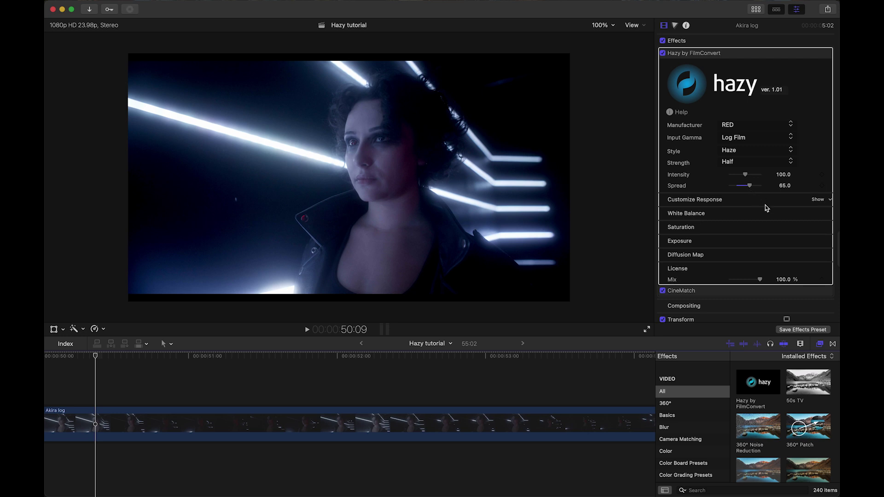
- Enable White Balance with a cool Temperature of -86
left_click(817, 213)
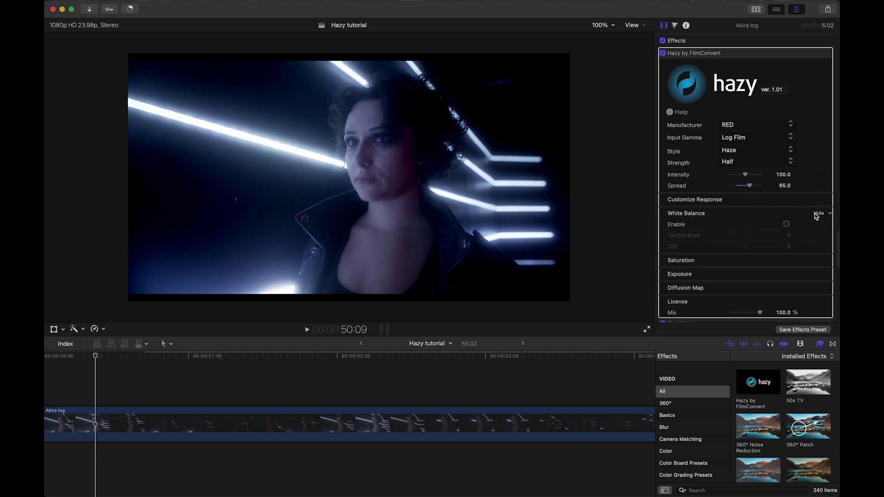
left_click(787, 225)
mouse_move(746, 236)
left_mouse_down()
mouse_move(733, 237)
mouse_move(736, 247)
left_mouse_up()
- Enable Saturation at 1.33 with Color Averaging 71 and Qualify 100
left_click(819, 261)
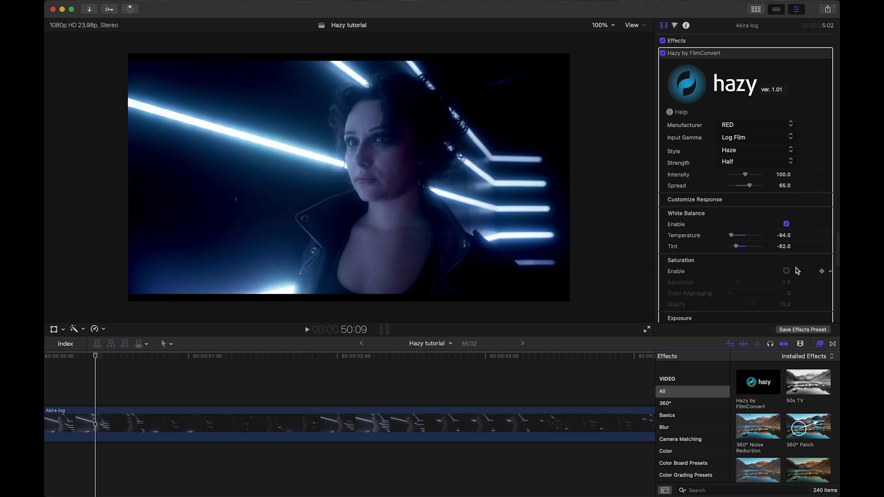
left_click(789, 271)
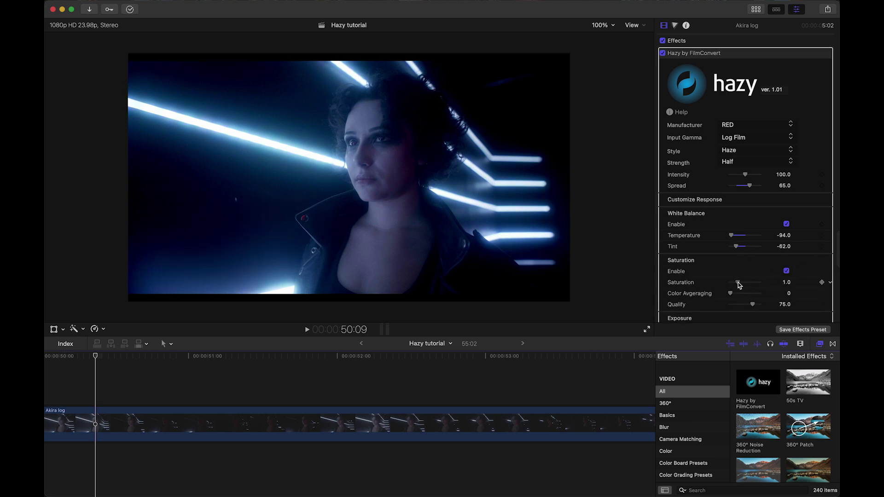
left_click_drag(739, 283, 752, 297)
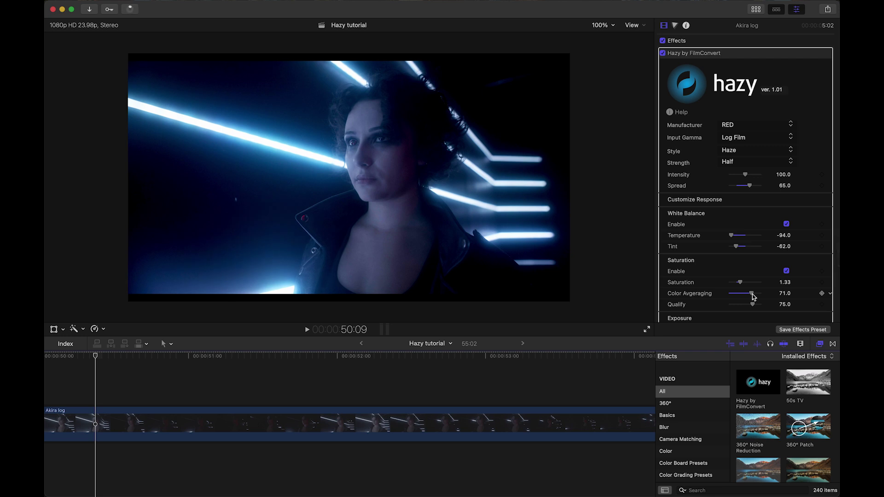
left_click_drag(752, 305, 764, 307)
- Enable Exposure at 0.79 and lower the green exposure
scroll(783, 277, "down", 5)
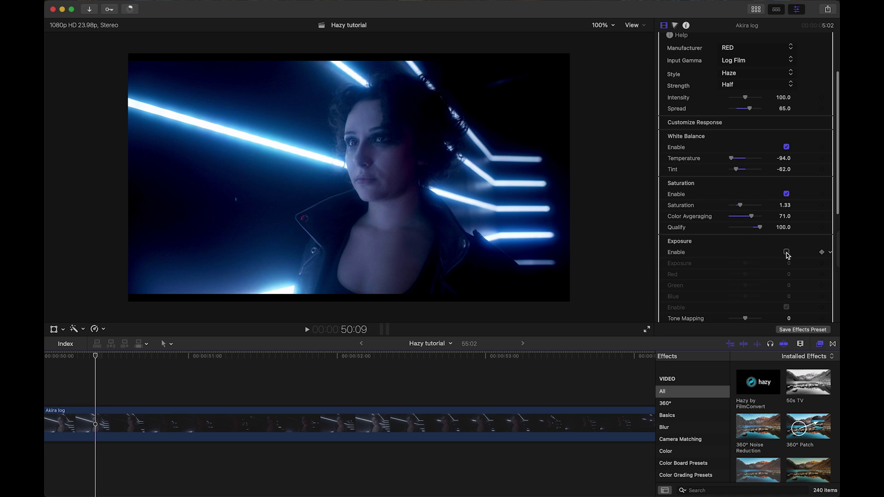
left_click(786, 252)
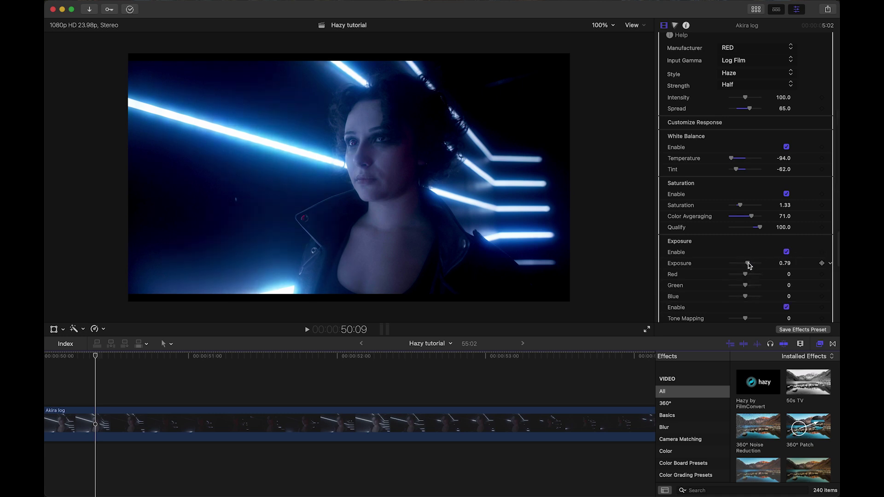
left_click_drag(747, 287, 745, 286)
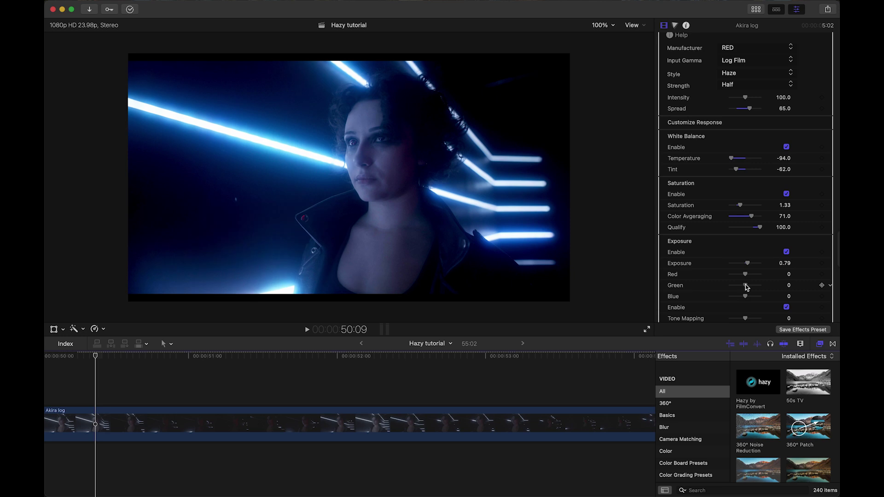